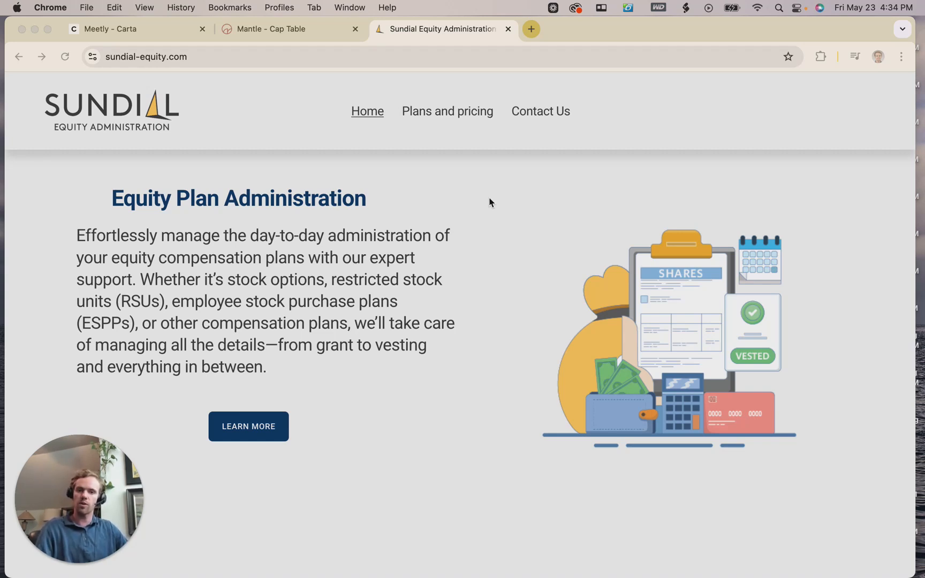
Switch to Mantle's cap table and review its 1,600 fully diluted shares across 8 stakeholders.
left_click(262, 32)
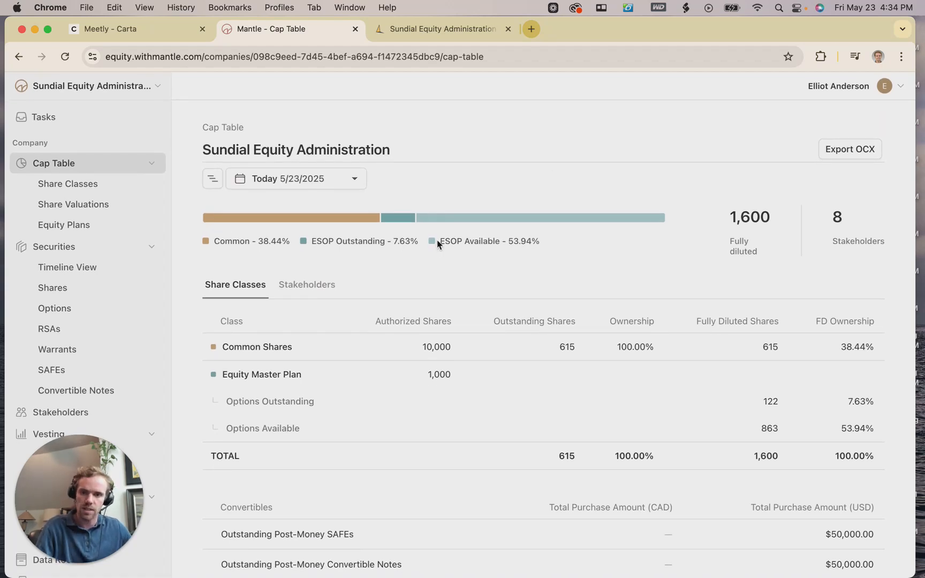
scroll(503, 265, "down", 3)
scroll(498, 267, "up", 5)
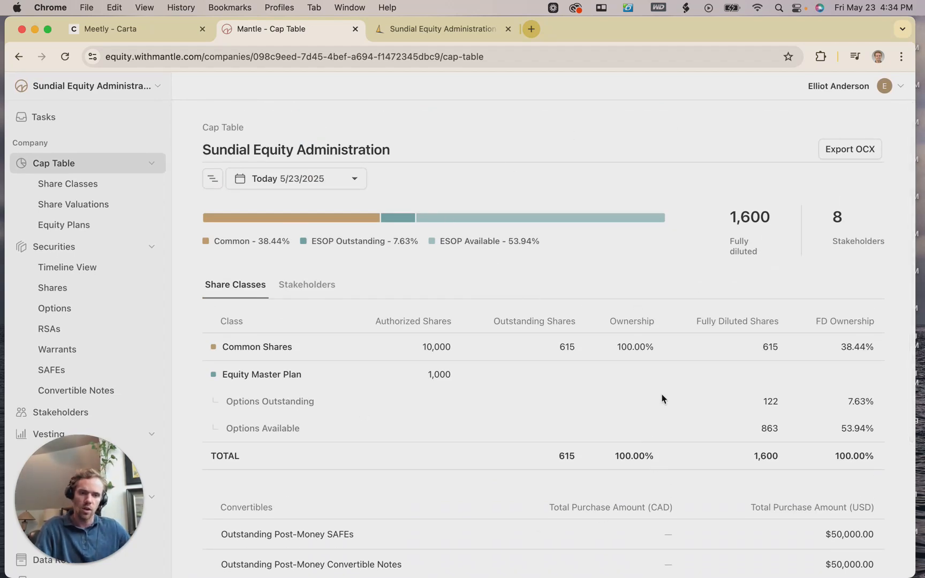
scroll(660, 401, "down", 3)
scroll(609, 341, "up", 2)
scroll(605, 343, "up", 1)
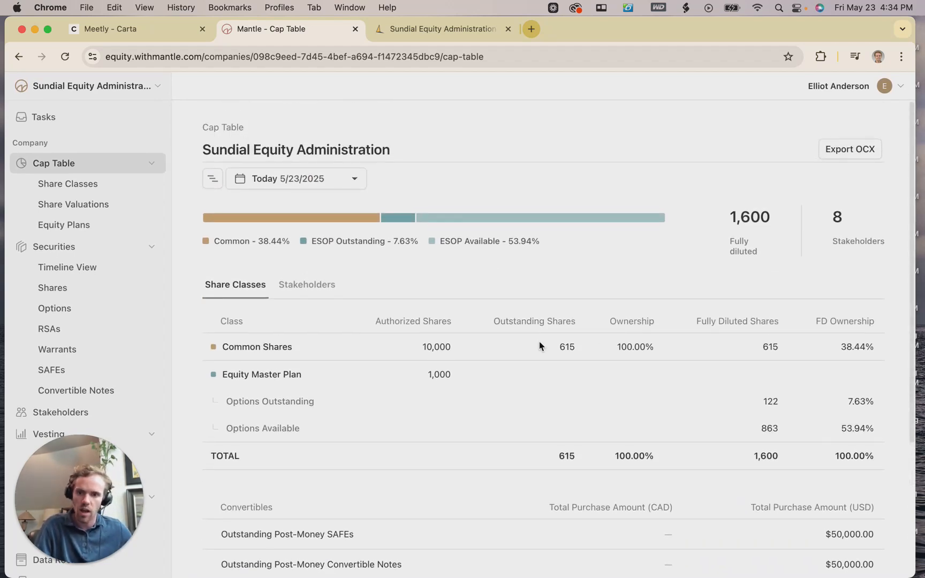
scroll(75, 265, "down", 3)
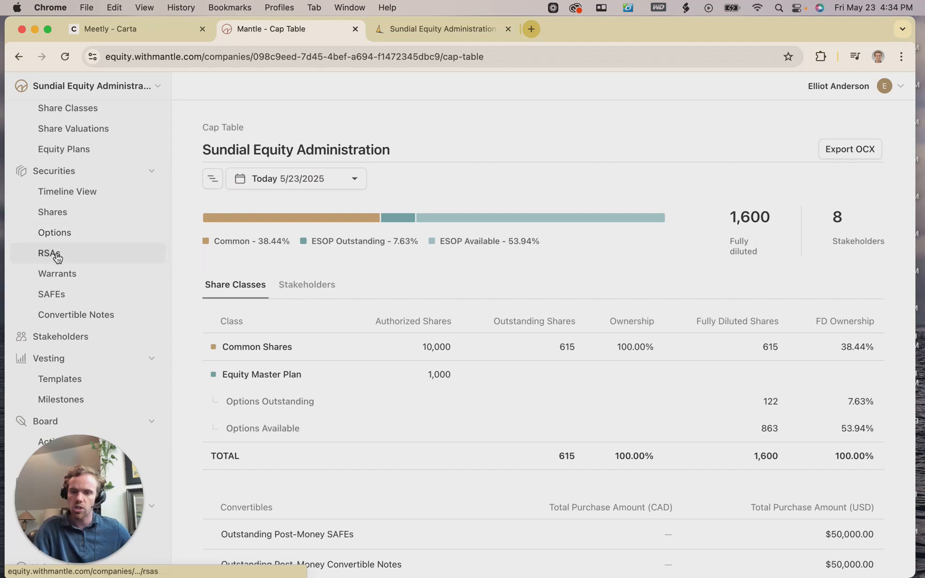
scroll(73, 249, "up", 1)
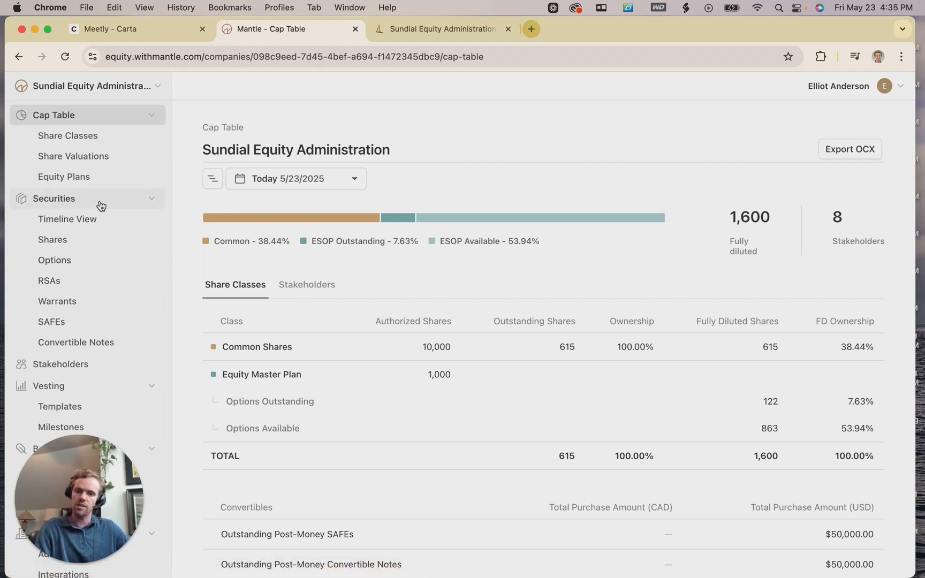
Open Options > Draft Option Grants, look at Upload Drafts, and dismiss the Import Option Drafts modal.
left_click(75, 266)
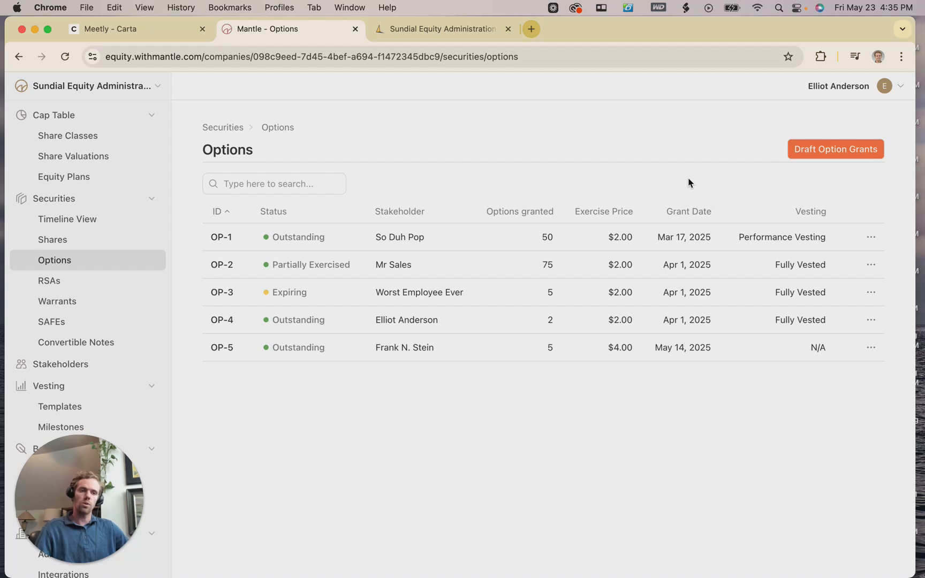
left_click(808, 158)
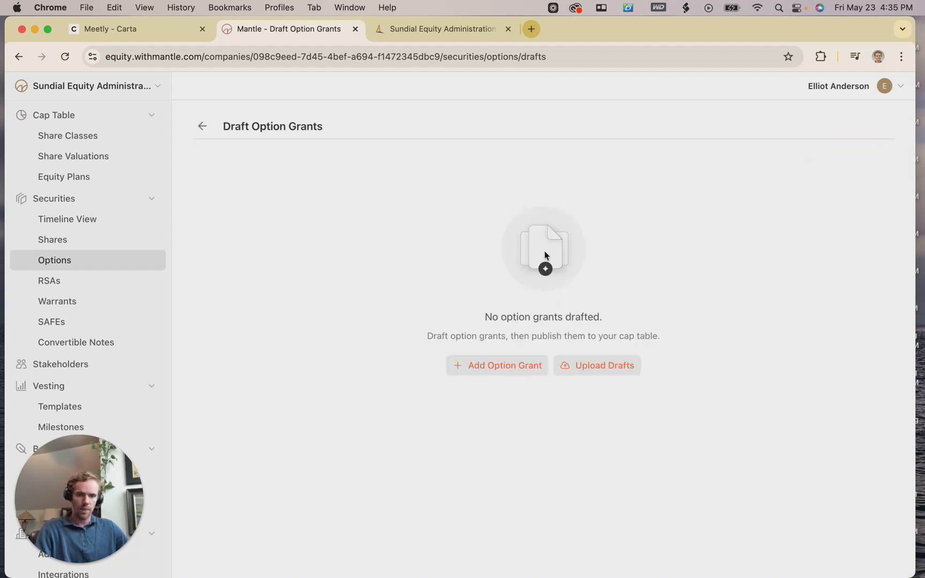
left_click(586, 359)
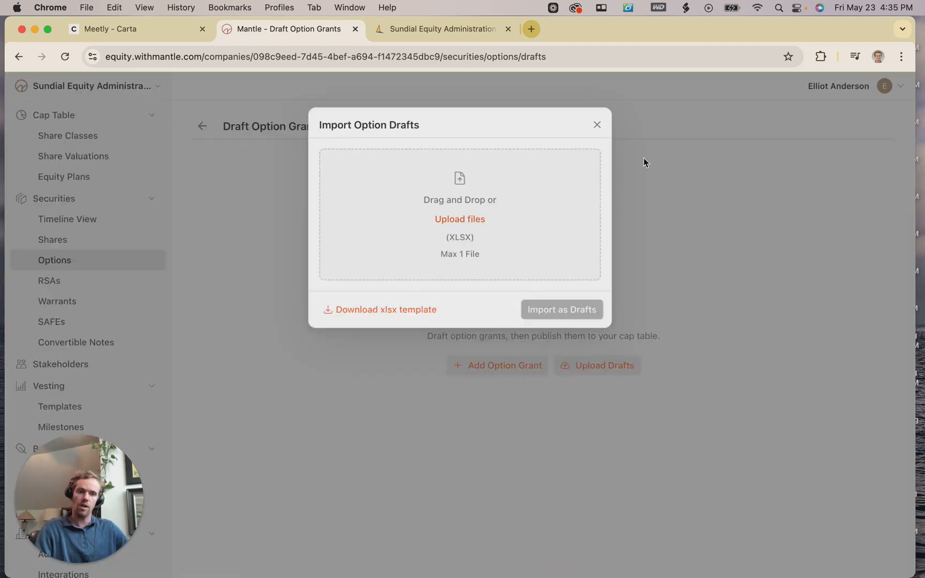
left_click(597, 127)
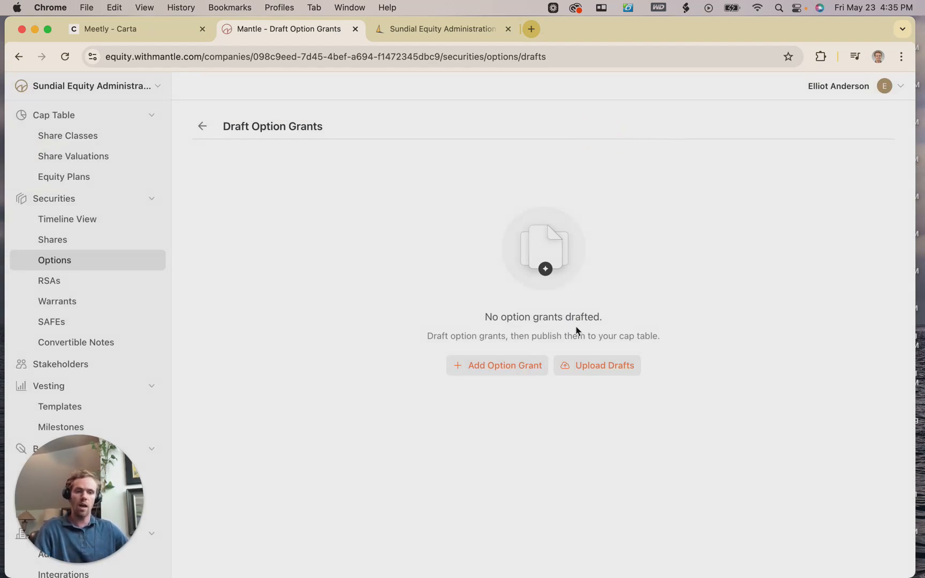
Start a new option grant with Brigsby Capital as the stakeholder.
left_click(474, 371)
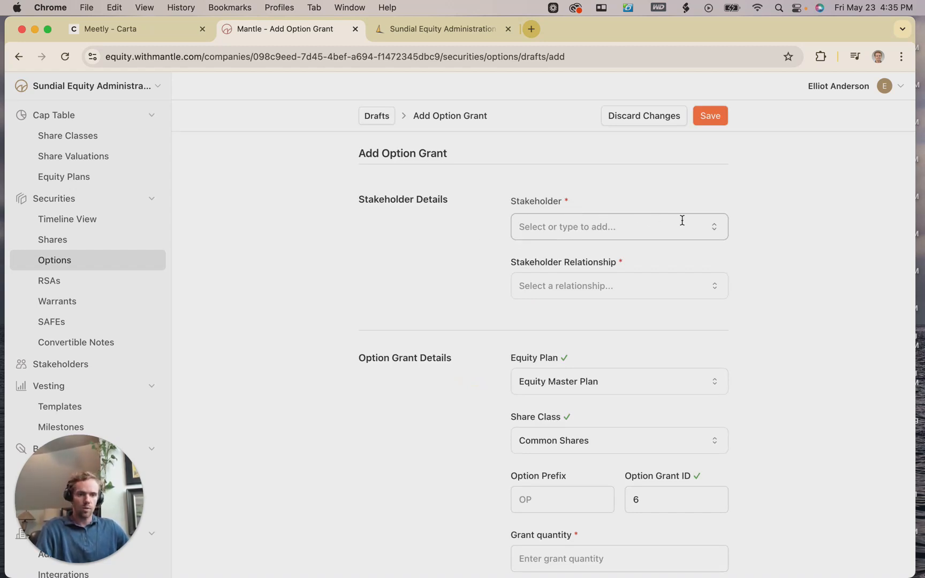
left_click(664, 224)
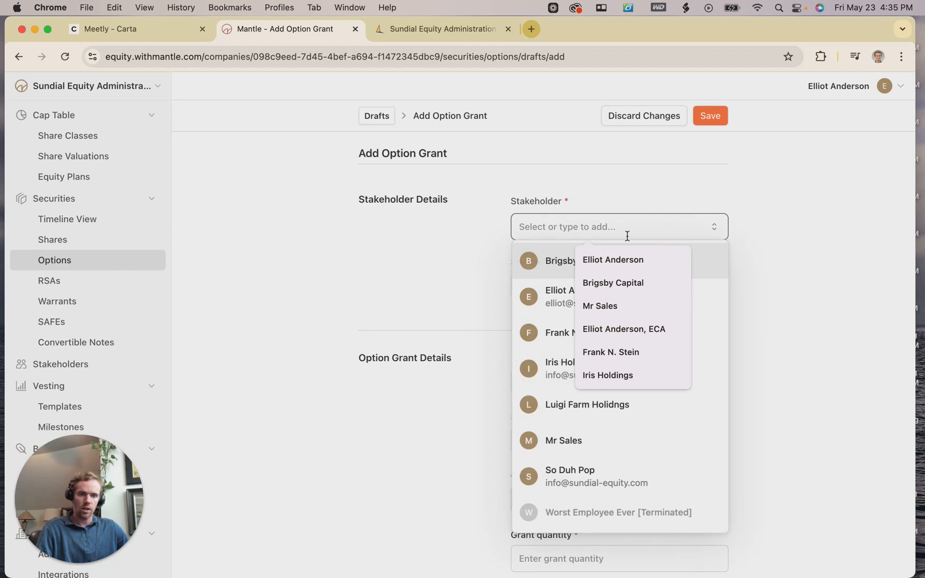
left_click(566, 259)
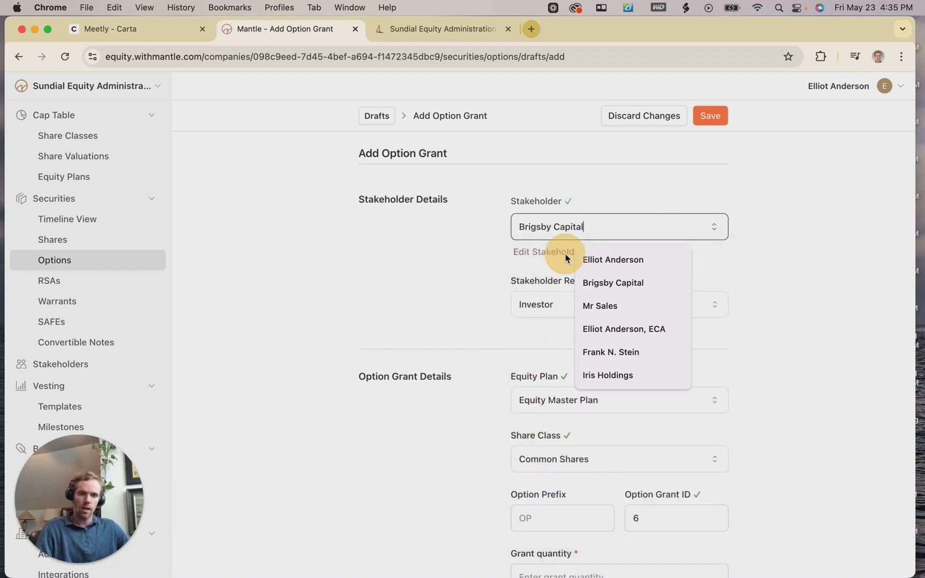
left_click(774, 241)
scroll(769, 247, "down", 1)
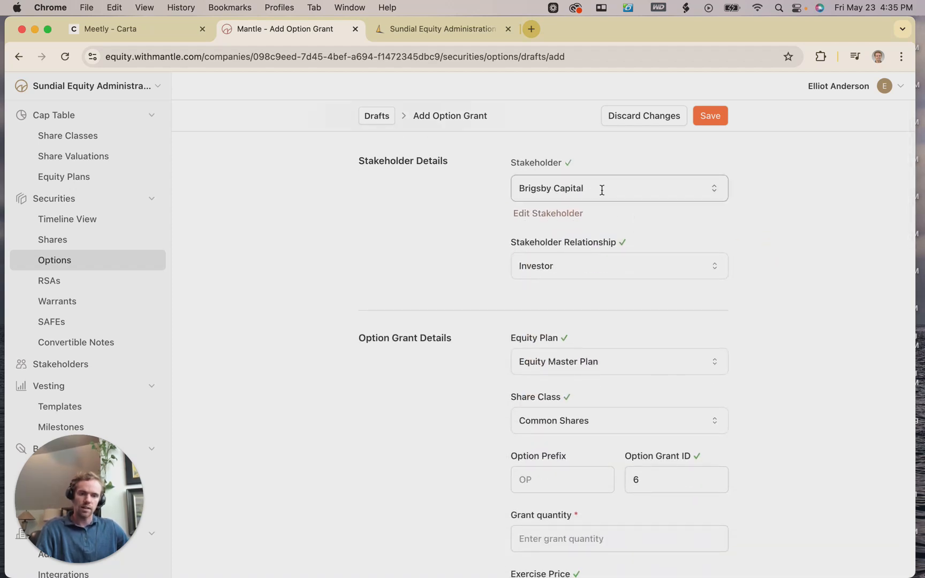
scroll(685, 212, "down", 1)
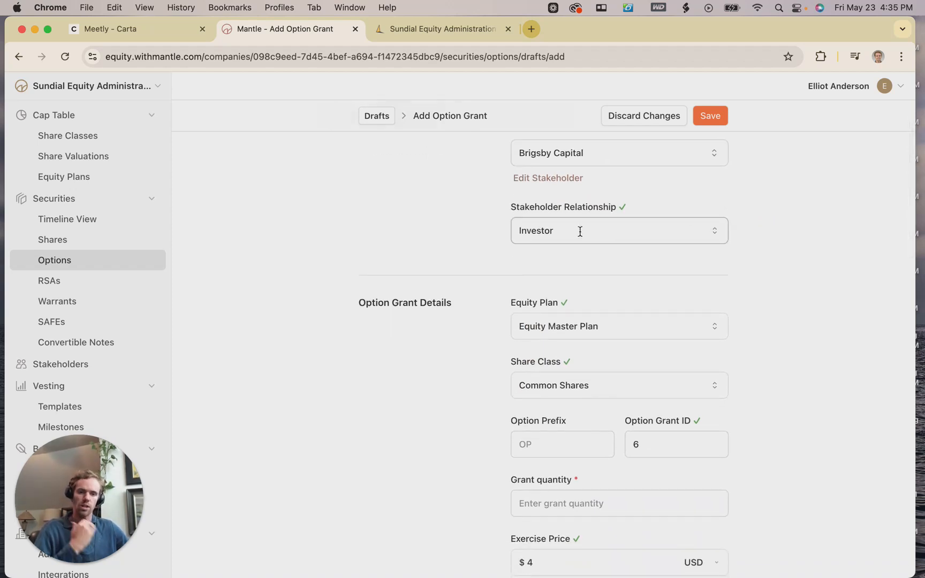
scroll(581, 235, "down", 2)
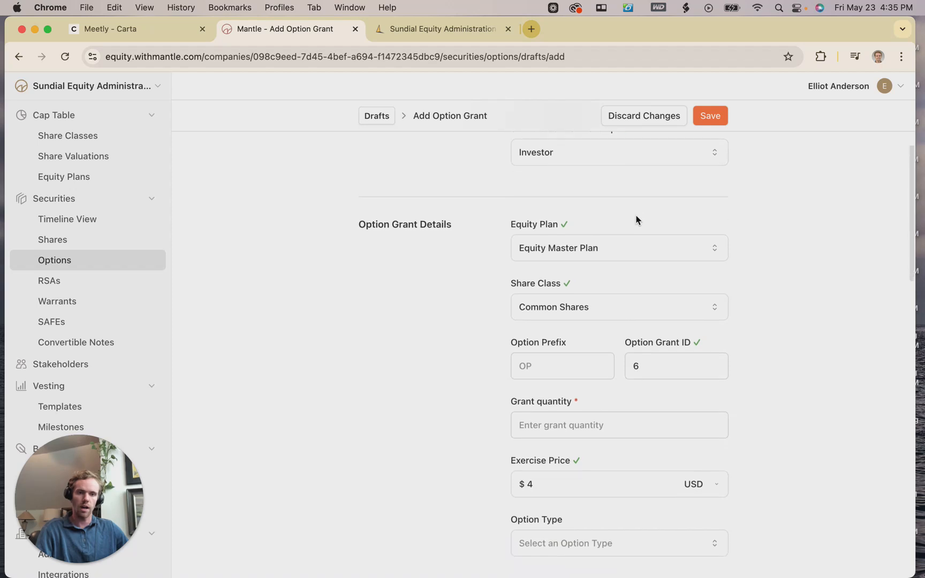
scroll(637, 219, "down", 1)
Keep Equity Master Plan as the plan and Common Shares as the share class.
left_click(623, 221)
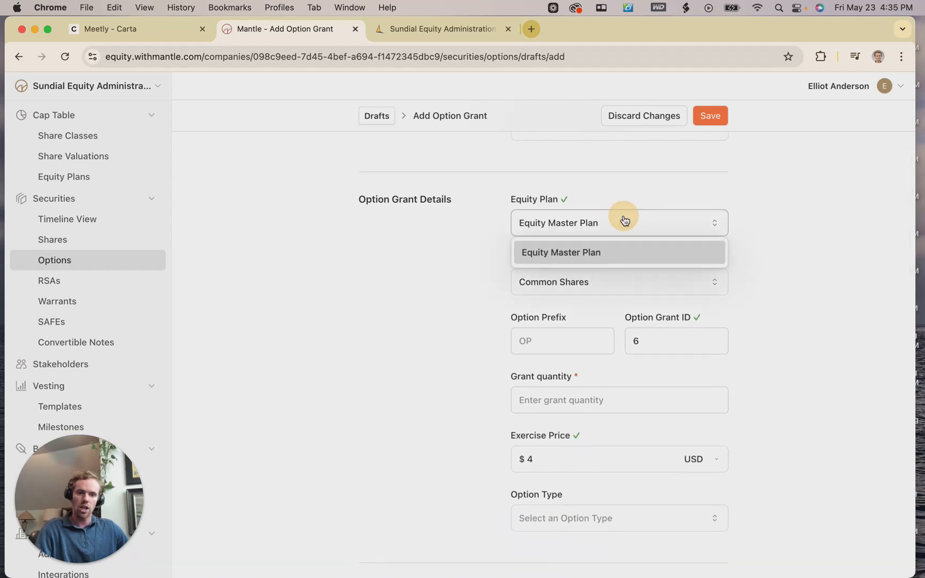
left_click(582, 230)
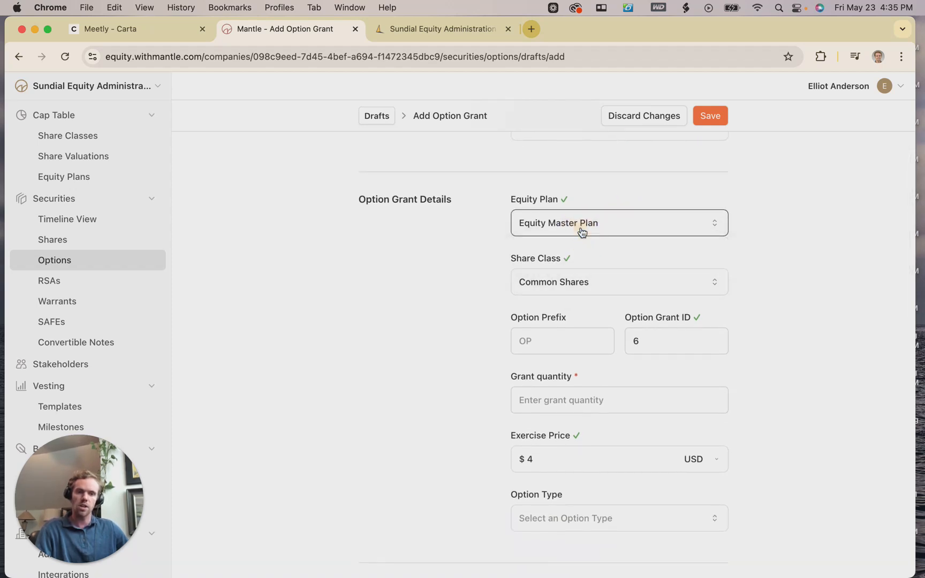
scroll(541, 225, "down", 1)
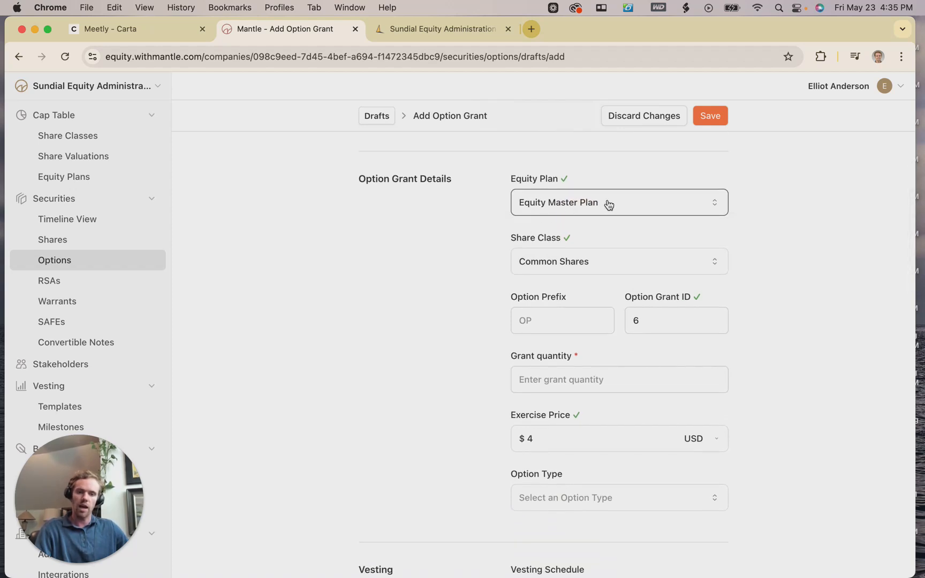
scroll(742, 207, "down", 1)
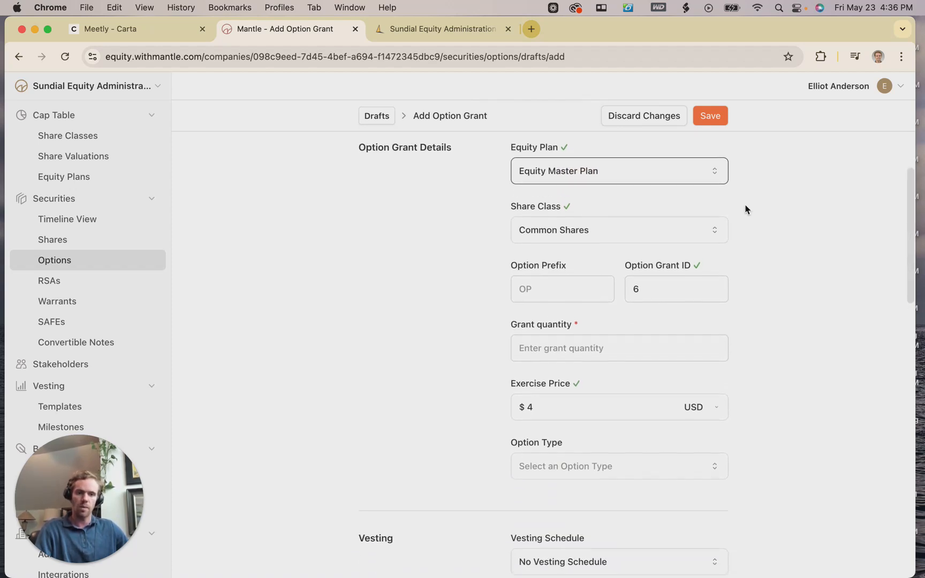
scroll(747, 208, "down", 1)
left_click(615, 209)
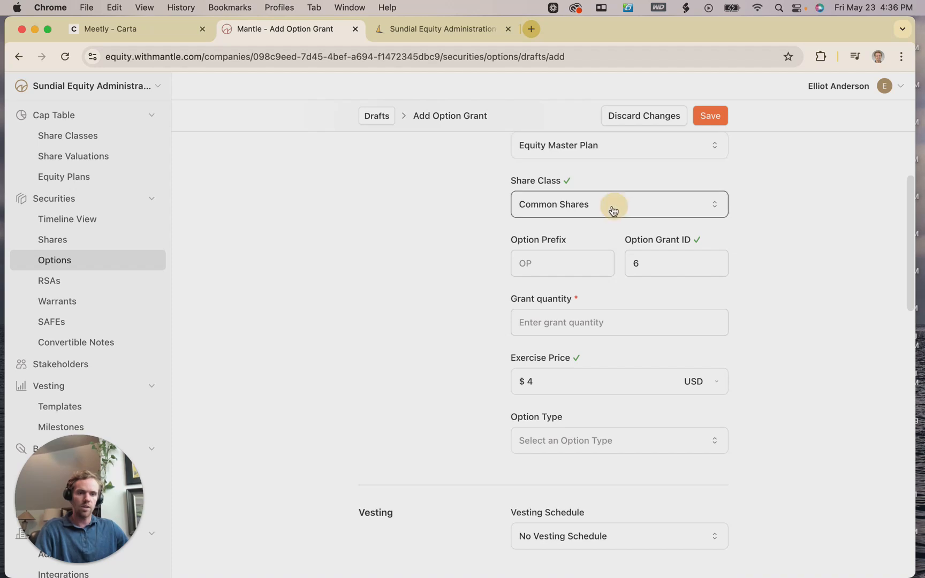
left_click(607, 209)
left_click(581, 200)
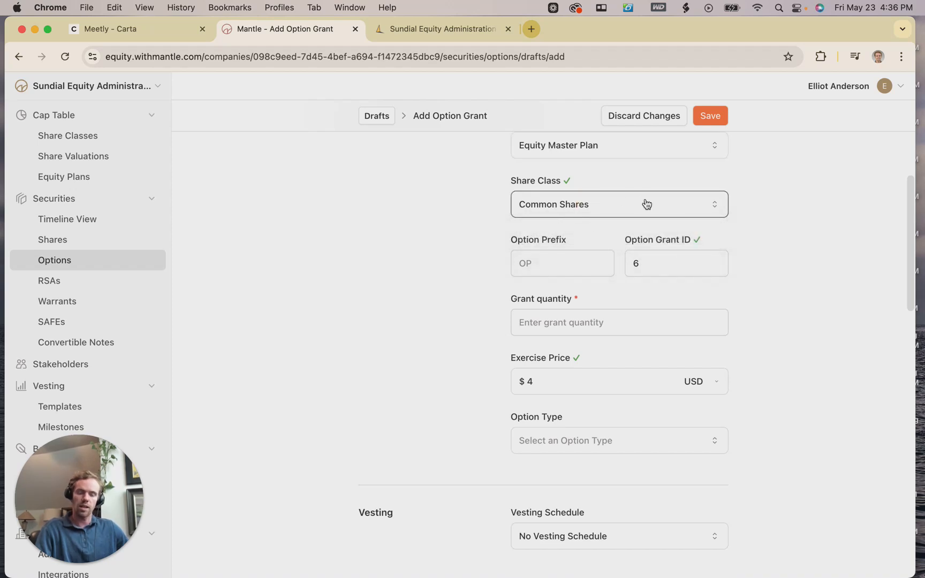
scroll(701, 207, "down", 1)
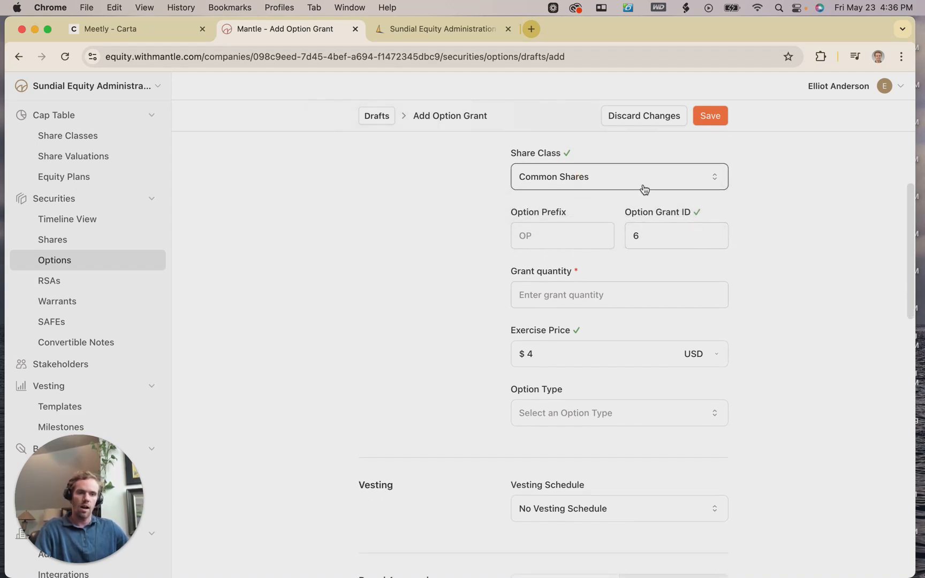
scroll(610, 198, "down", 1)
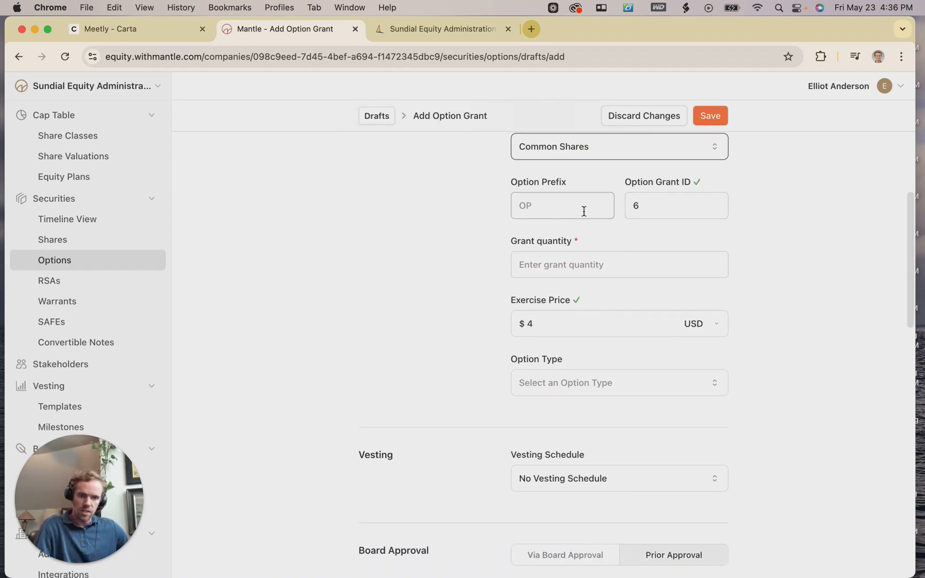
Check the option prefix and leave the Option Grant ID at 6.
left_click(548, 202)
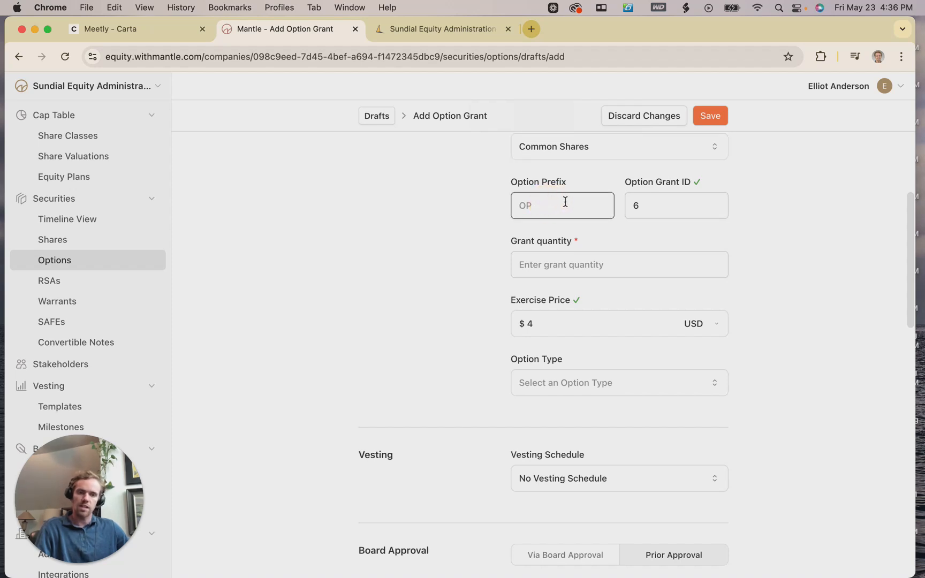
left_click(633, 194)
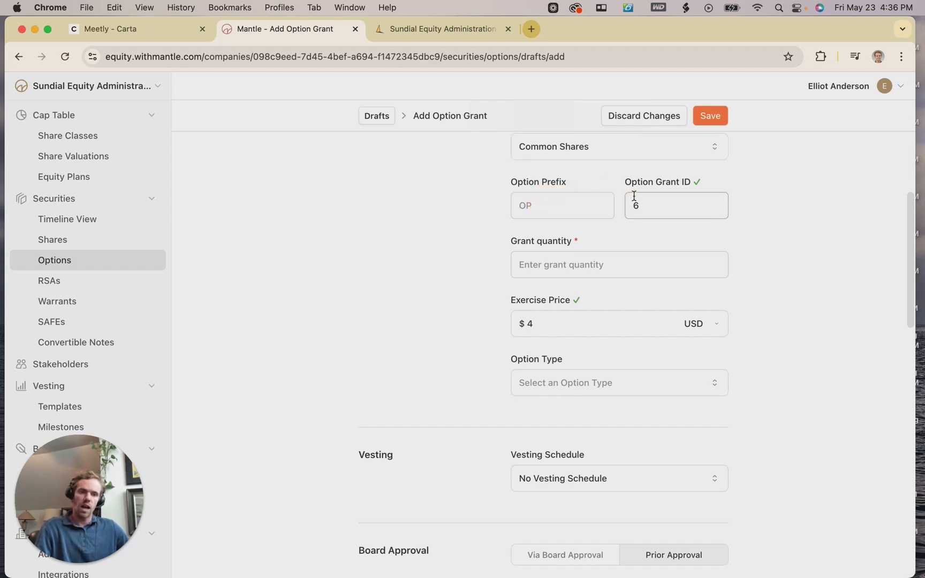
left_click(664, 213)
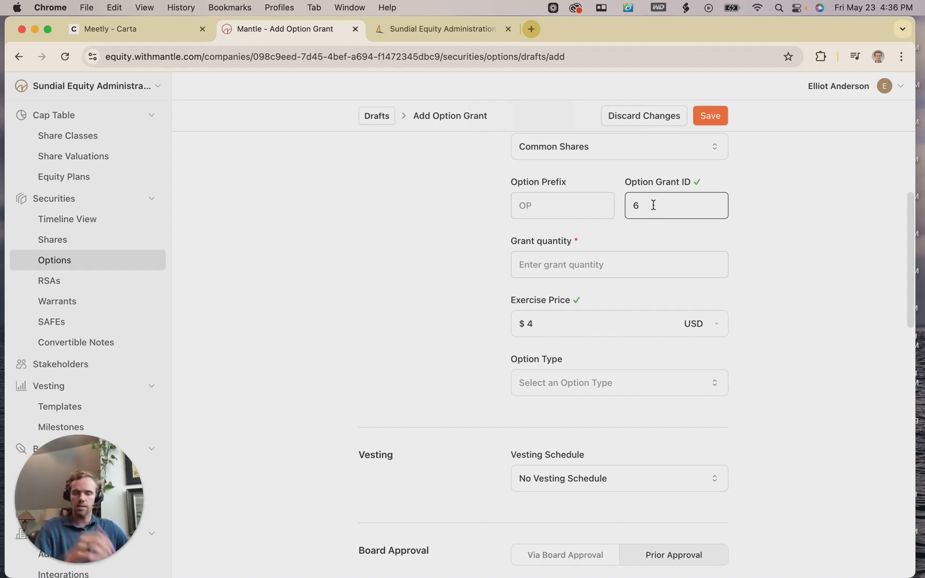
scroll(669, 199, "down", 1)
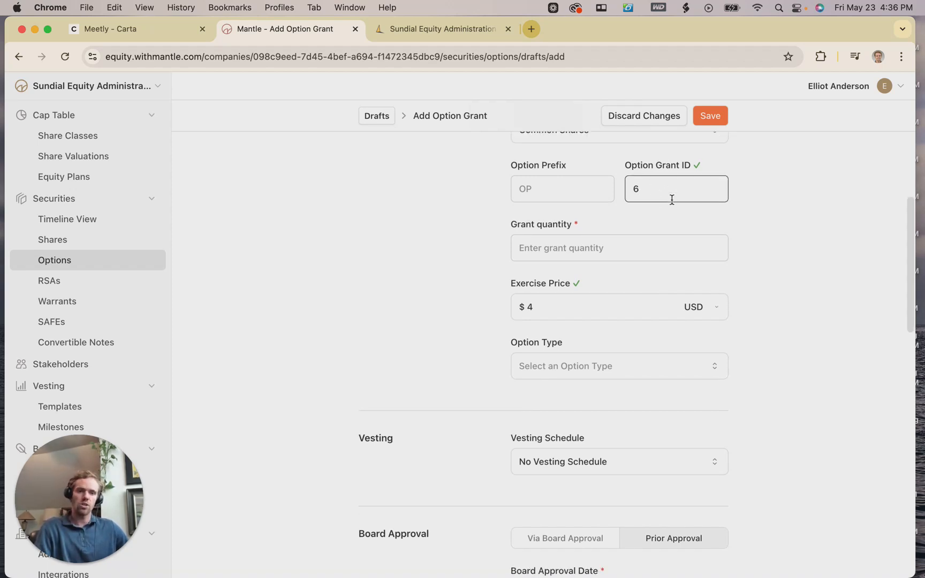
left_click(678, 207)
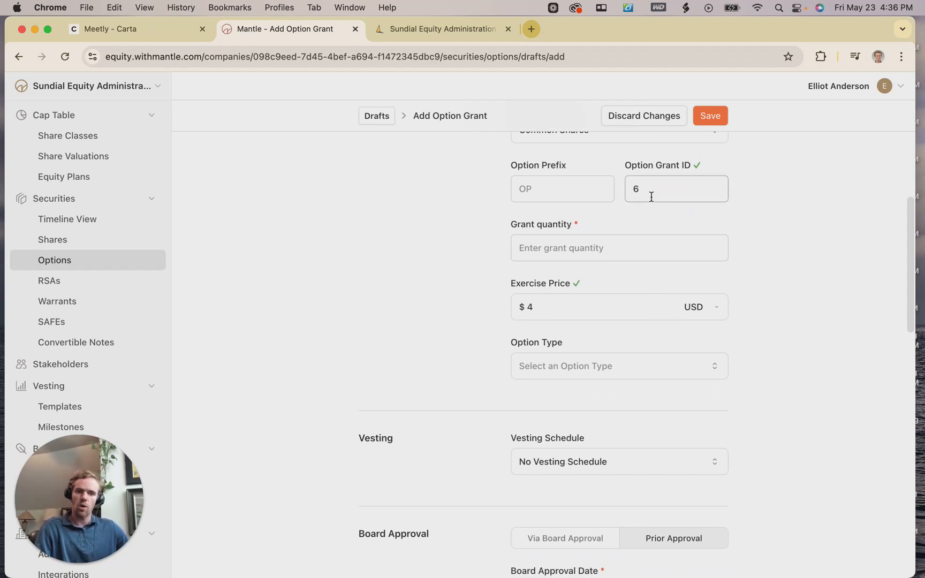
Enter 3 as the number of options and confirm the $4 exercise price.
scroll(649, 197, "down", 1)
left_click(601, 214)
type("3")
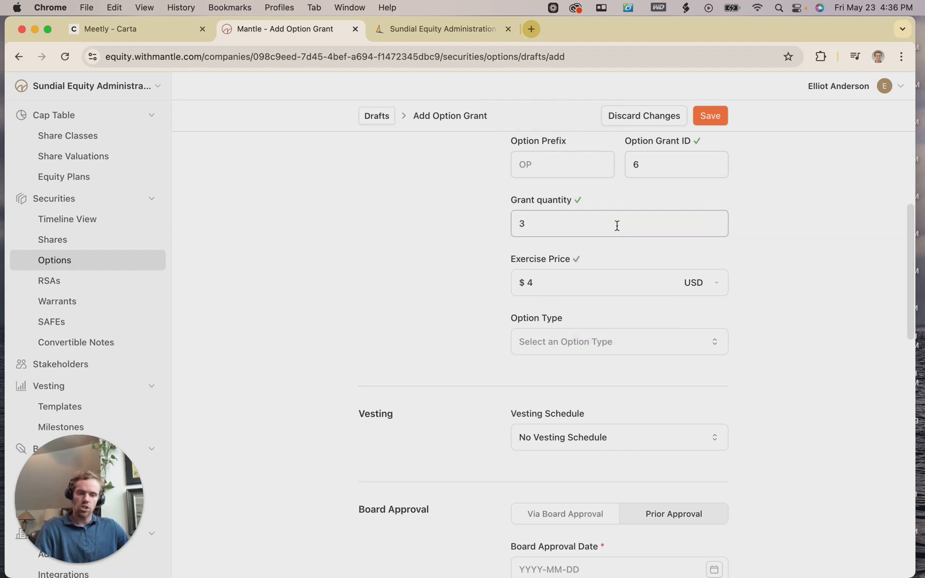
scroll(616, 225, "down", 2)
scroll(578, 224, "down", 1)
left_click(566, 214)
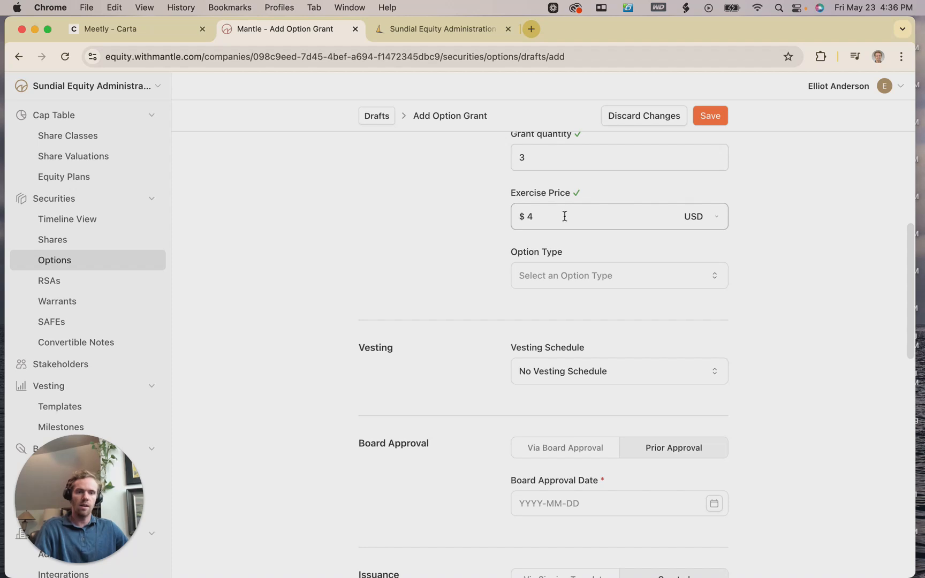
scroll(564, 216, "down", 2)
Set the grant's option type to ISO.
left_click(570, 226)
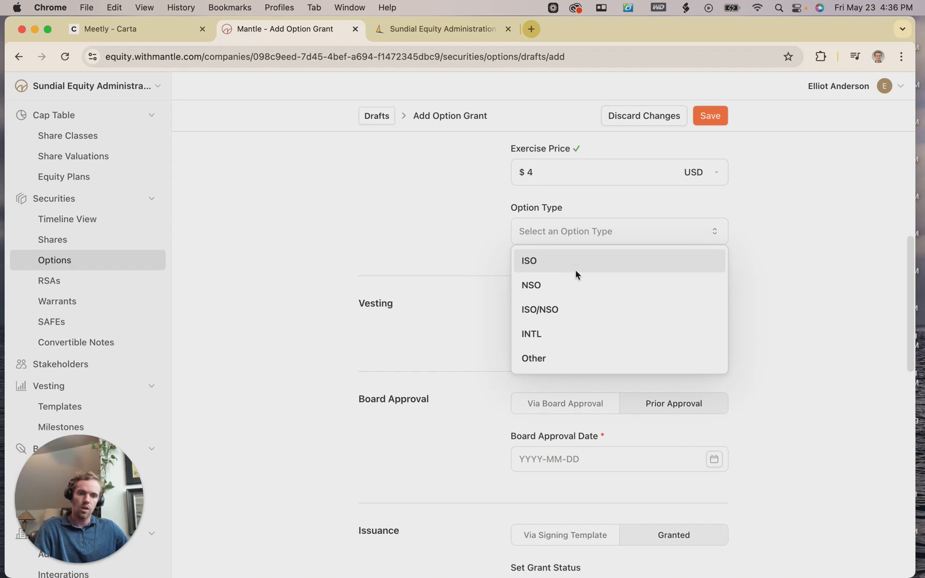
left_click(574, 270)
scroll(717, 239, "down", 1)
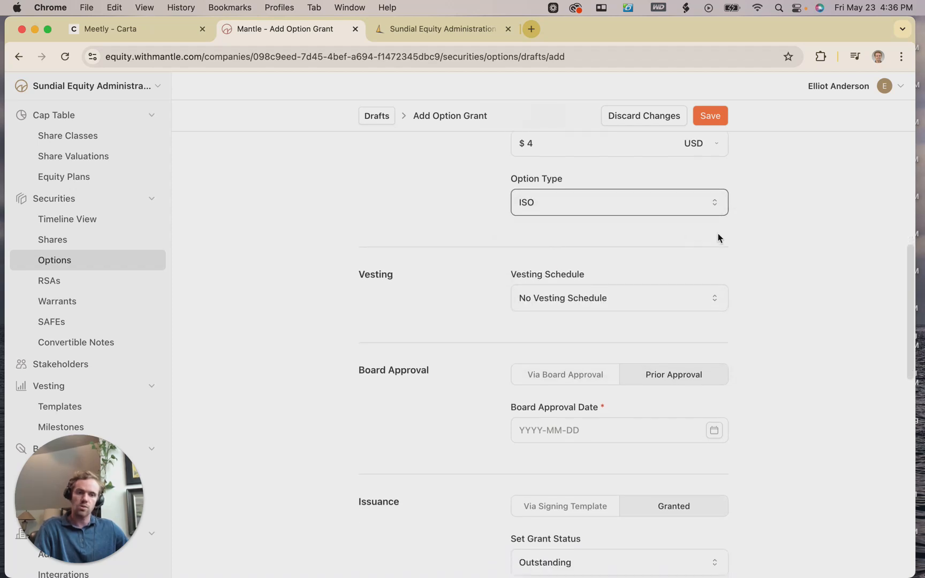
scroll(650, 252, "down", 3)
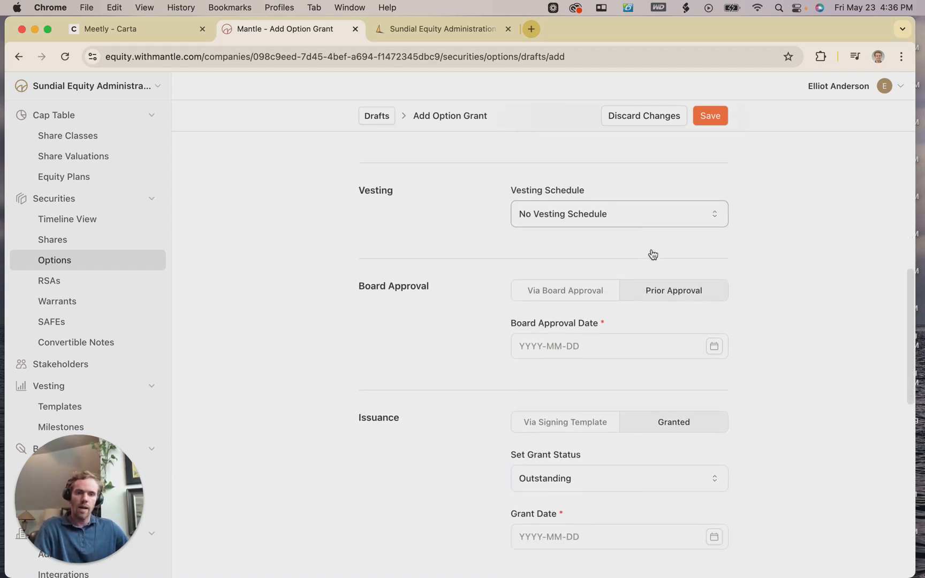
left_click(633, 218)
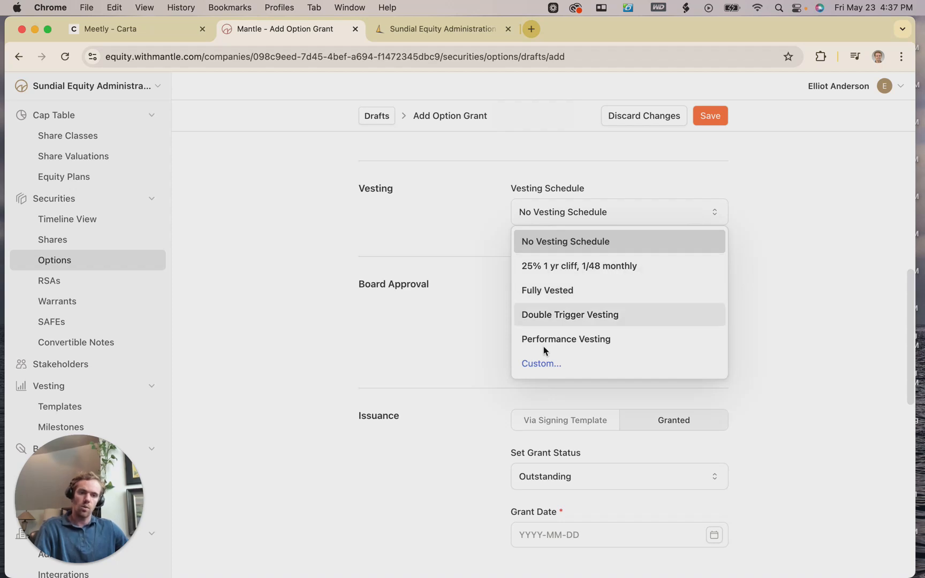
Apply the '25% 1 yr cliff, 1/48 monthly' vesting schedule with start date 2023-05-10.
left_click(539, 365)
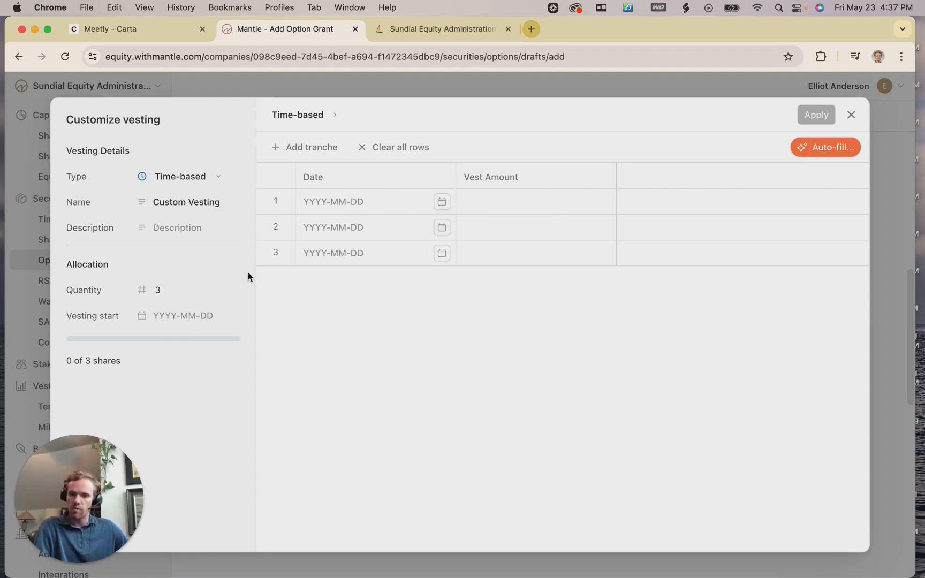
left_click(847, 116)
left_click(600, 224)
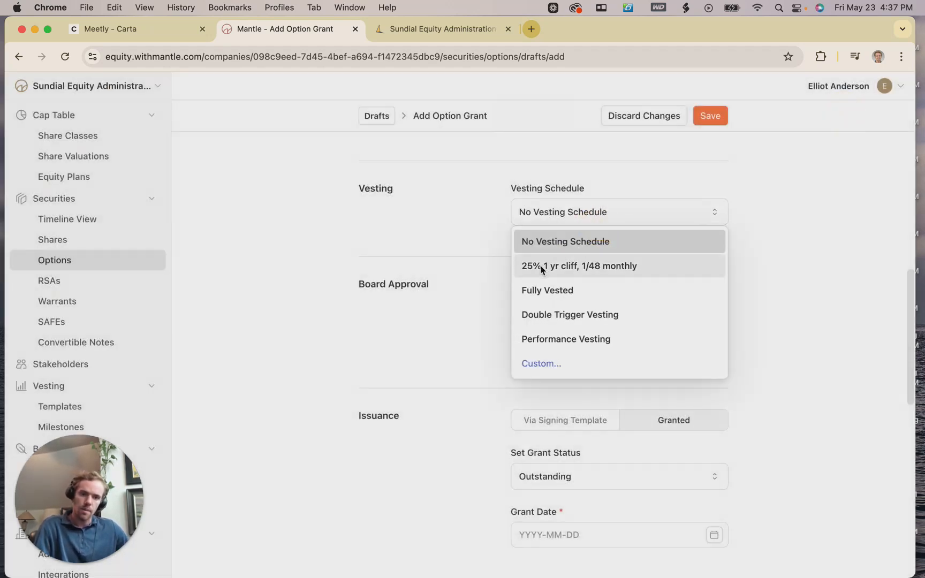
left_click(542, 266)
scroll(616, 236, "down", 1)
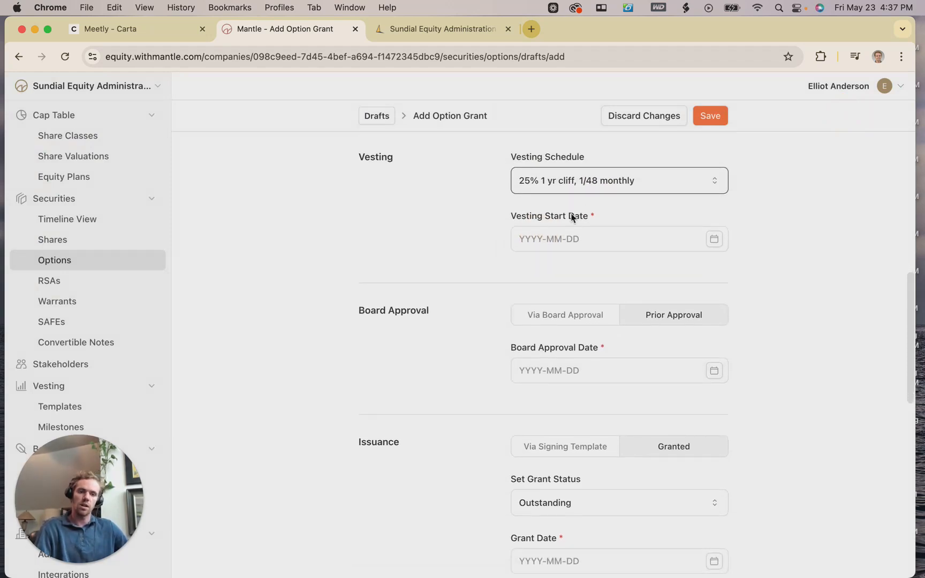
scroll(594, 202, "down", 1)
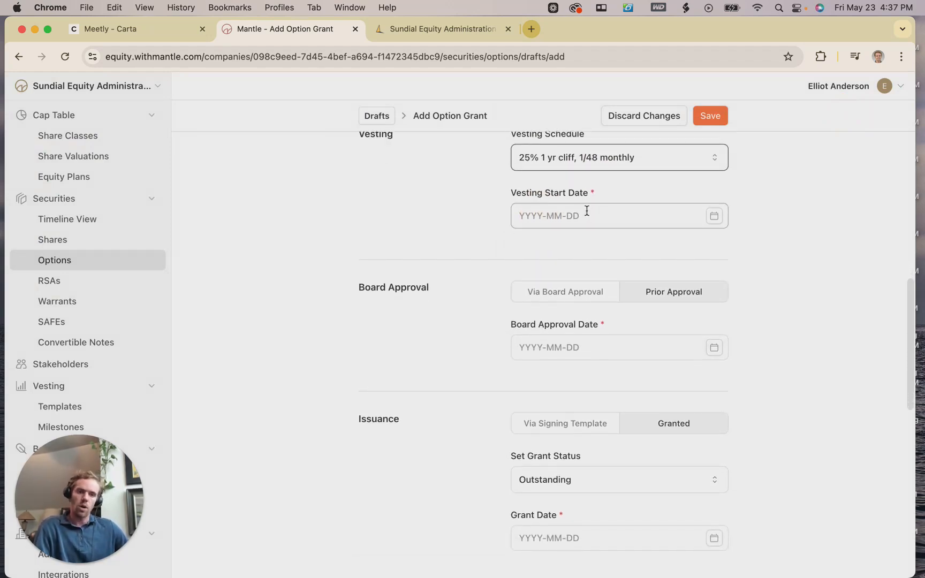
scroll(672, 249, "up", 2)
scroll(673, 248, "down", 1)
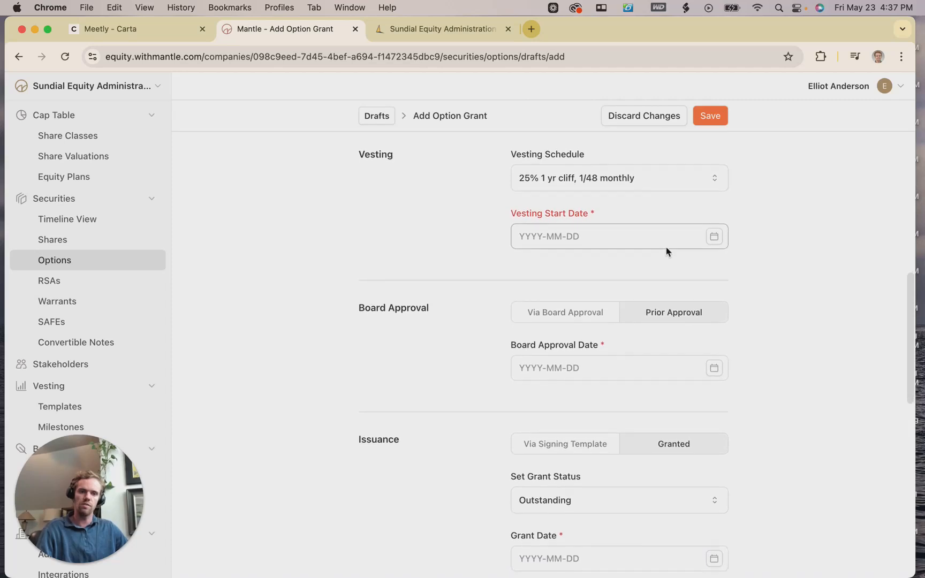
left_click(559, 239)
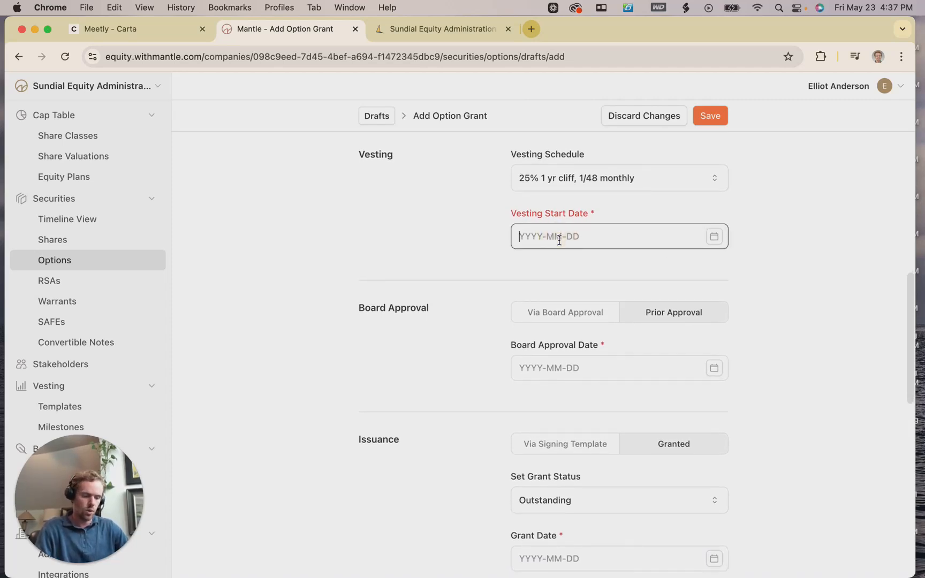
type("2023-05")
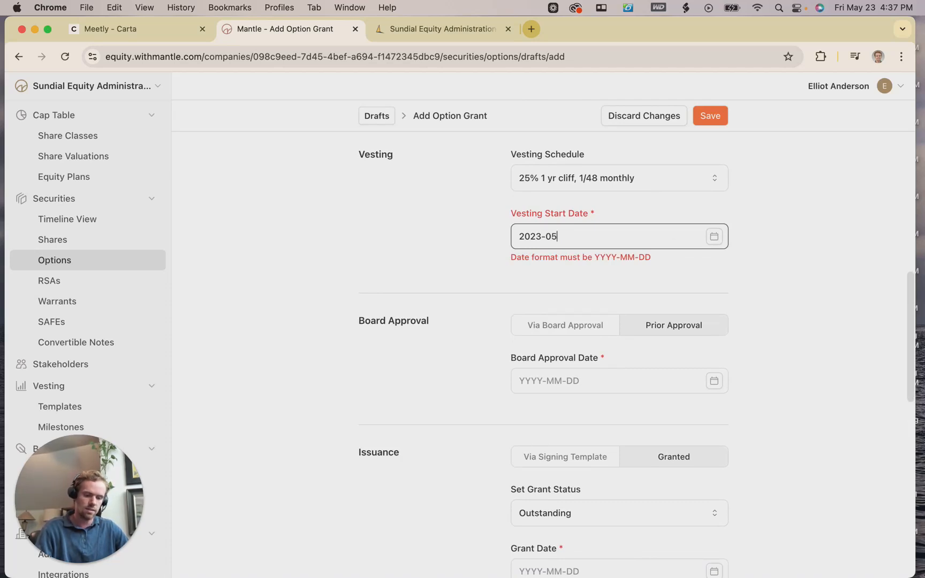
type("-10")
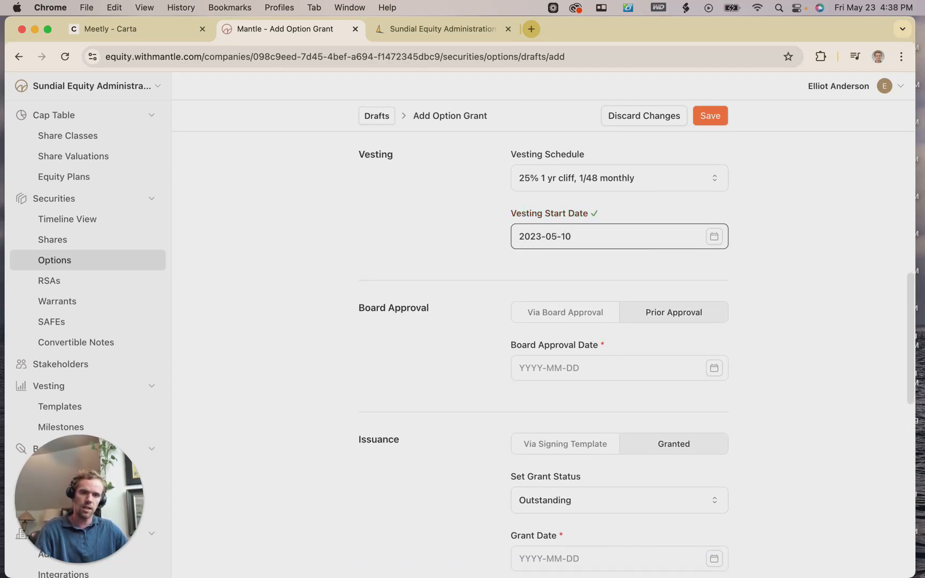
Keep Prior Approval and set the Board Approval Date to today, 2025-05-23.
scroll(632, 276, "down", 3)
left_click(769, 234)
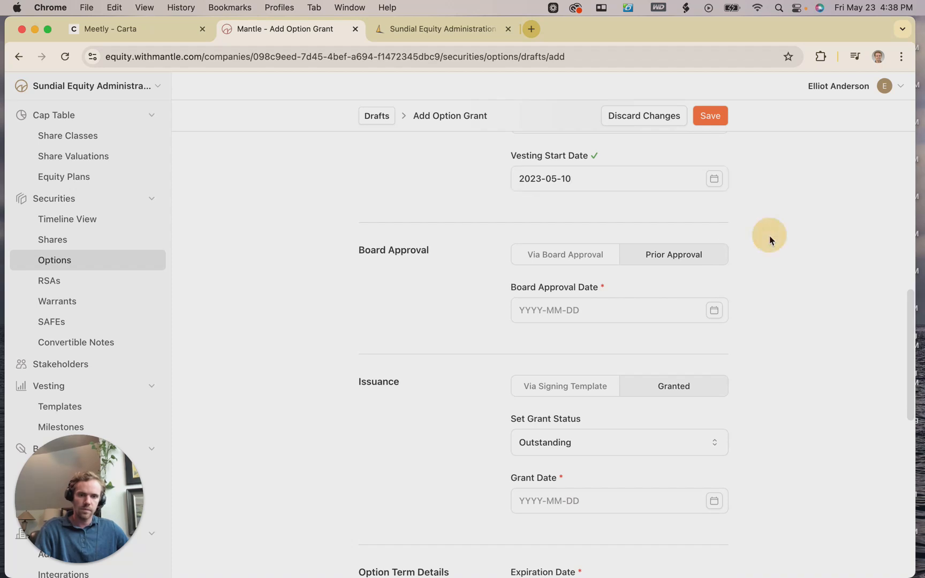
scroll(764, 237, "down", 2)
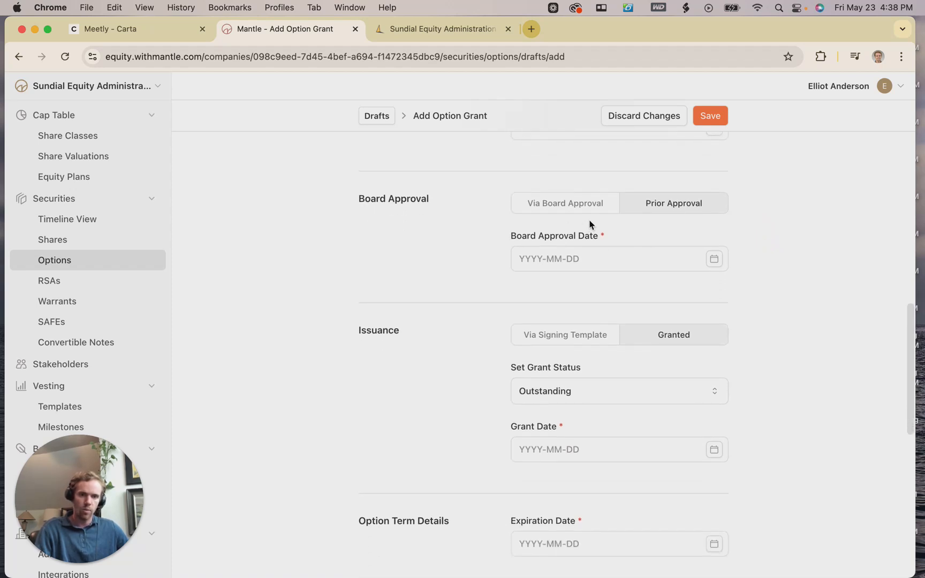
left_click(575, 212)
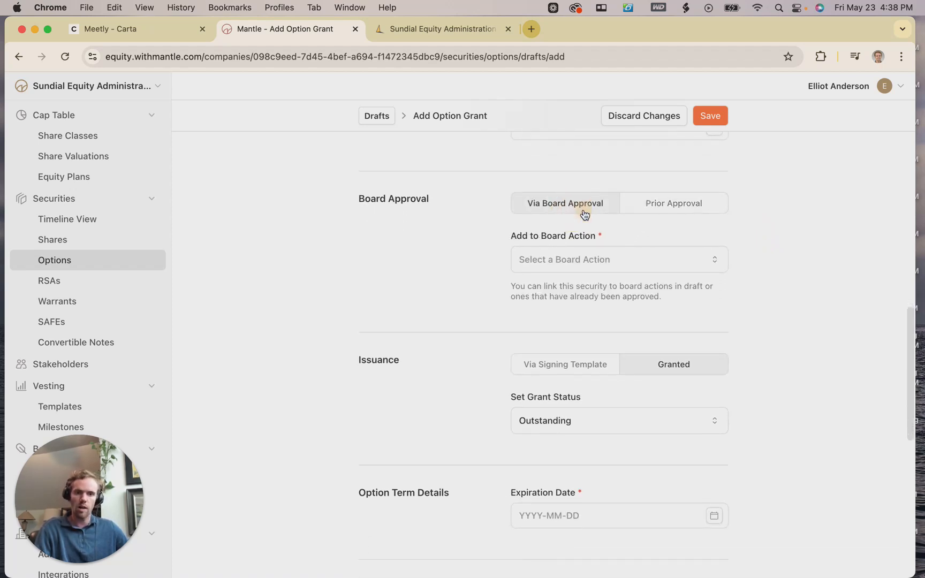
left_click(631, 214)
left_click(614, 258)
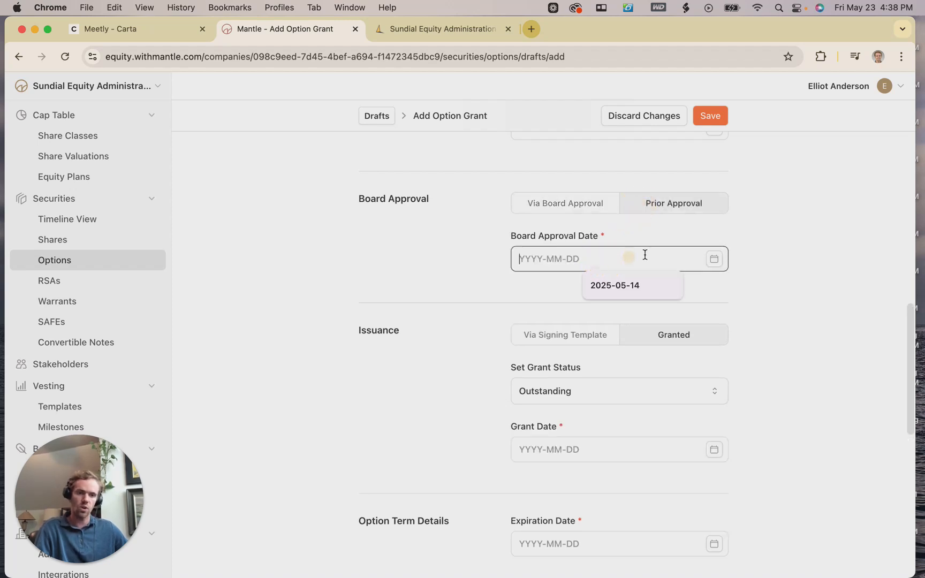
left_click(714, 259)
left_click(645, 291)
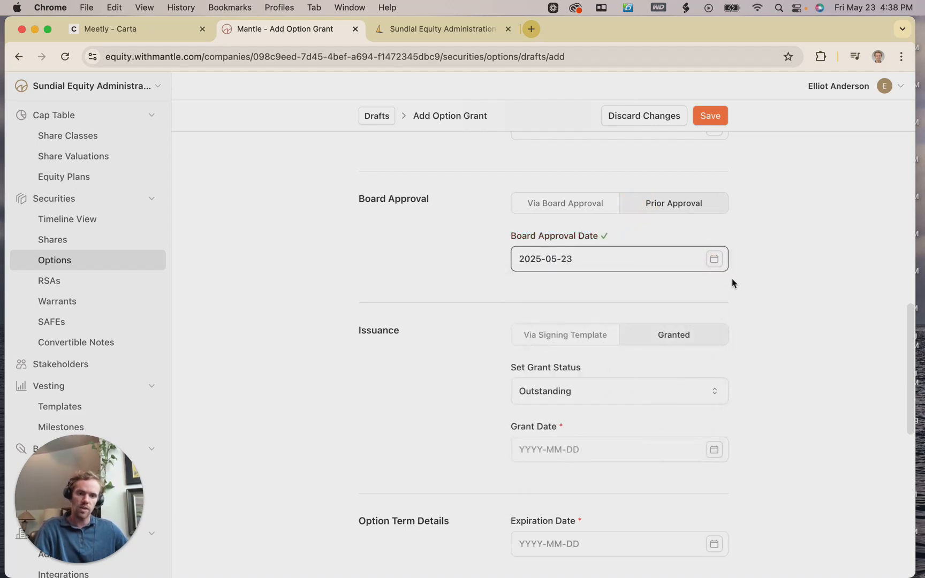
scroll(727, 286, "down", 3)
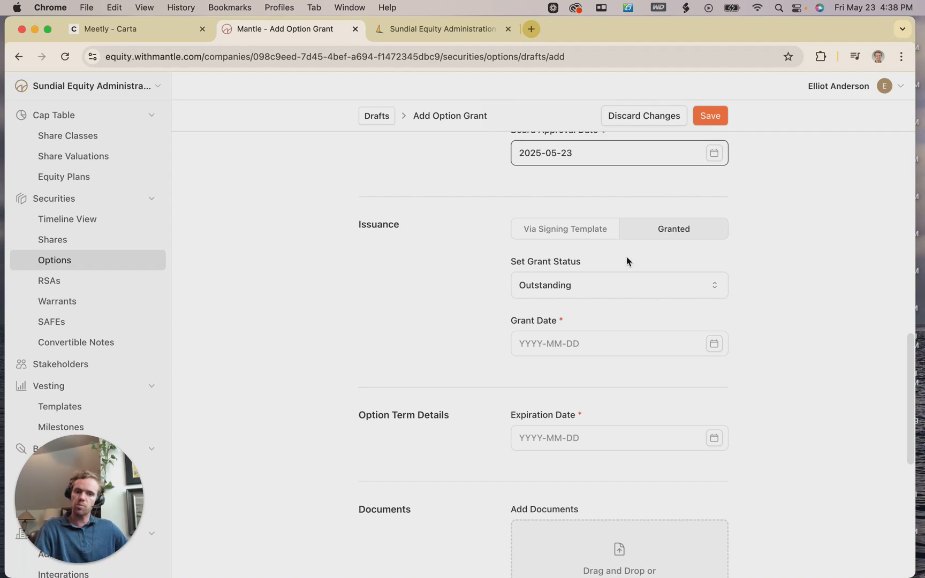
Set the grant date to today, 2025-05-23, and keep issuance as Granted, not a signing template.
left_click(714, 343)
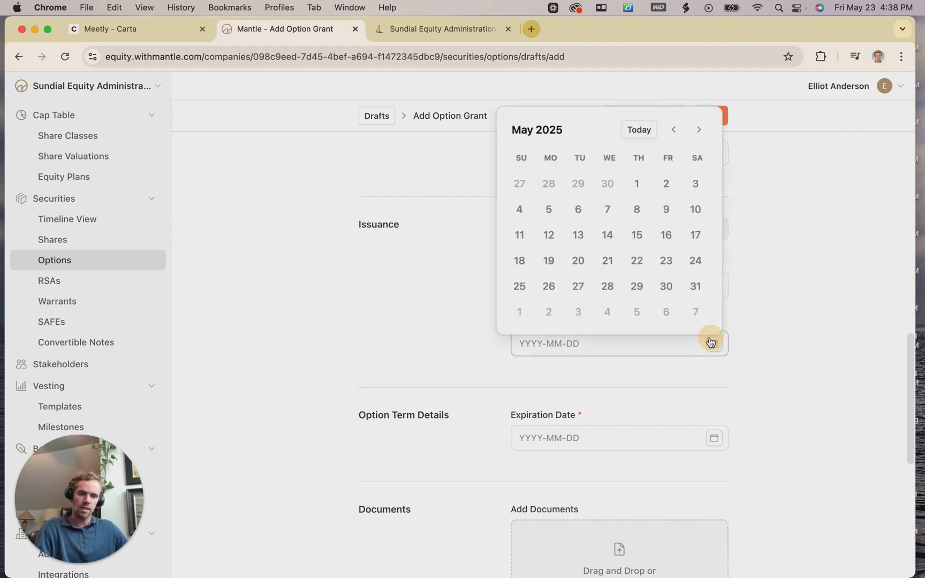
left_click(639, 131)
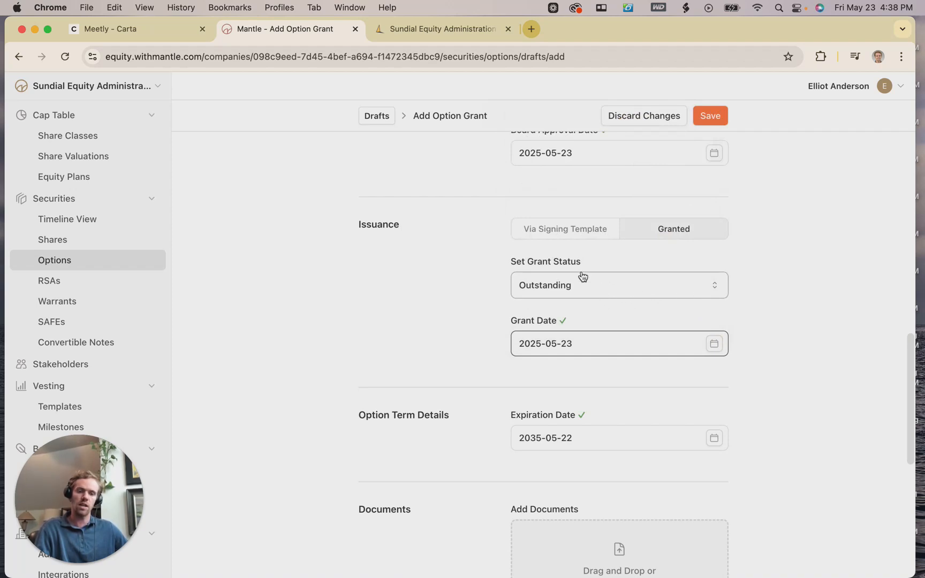
left_click(590, 234)
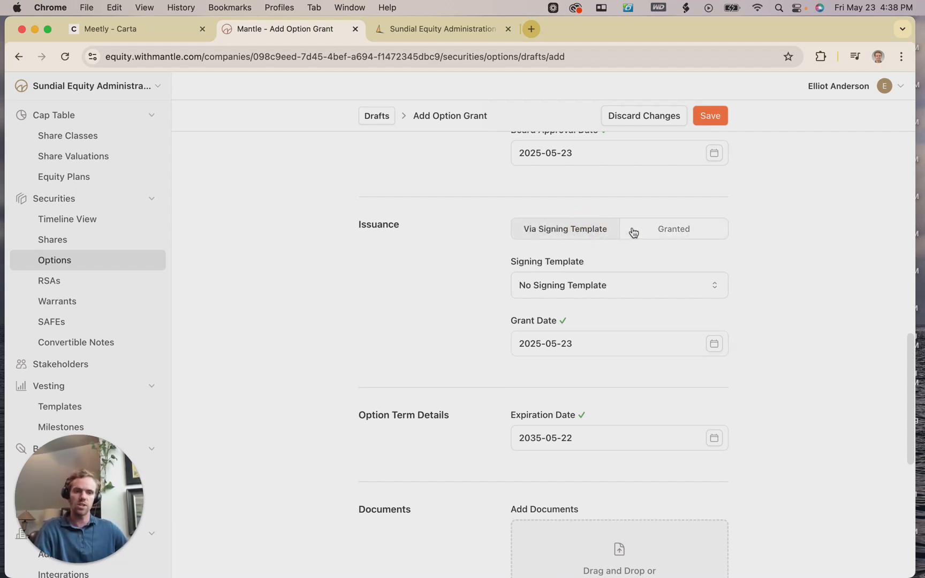
left_click(592, 284)
left_click(610, 296)
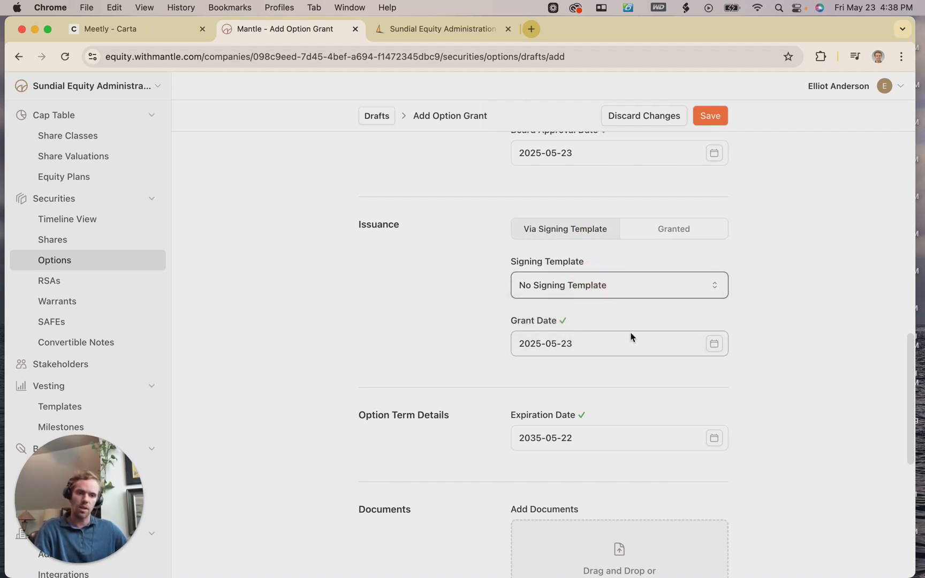
left_click(664, 241)
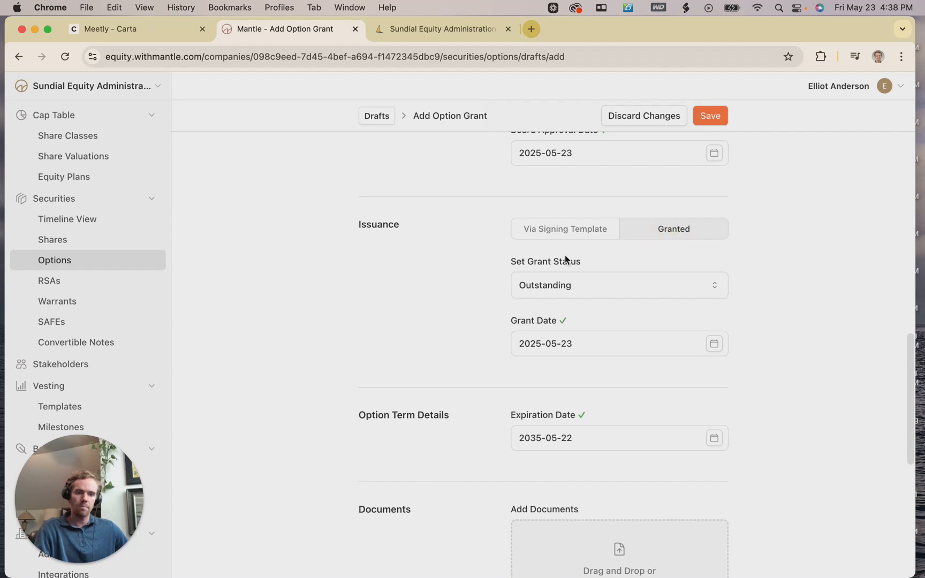
Attach blank.pdf from the Data Room to the grant.
scroll(717, 259, "down", 5)
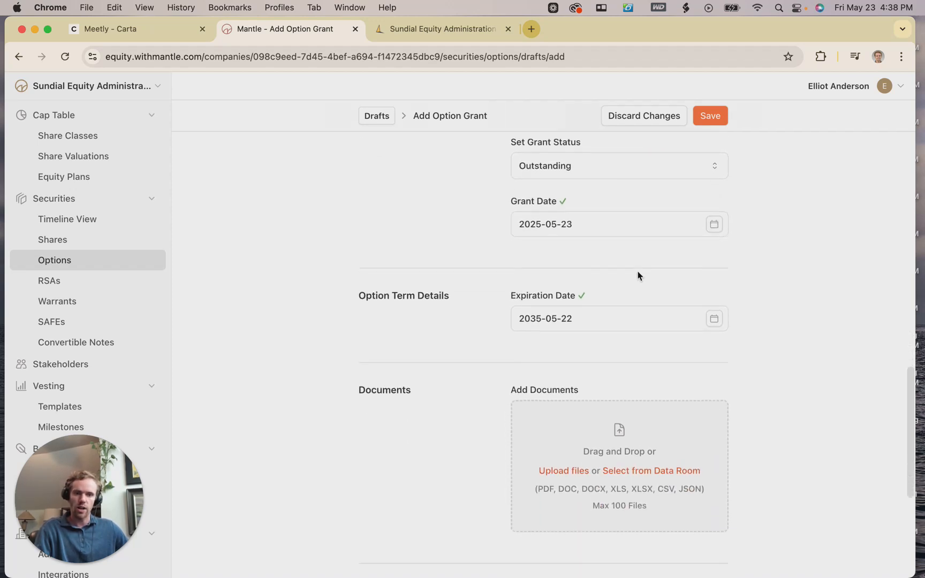
scroll(605, 252, "down", 1)
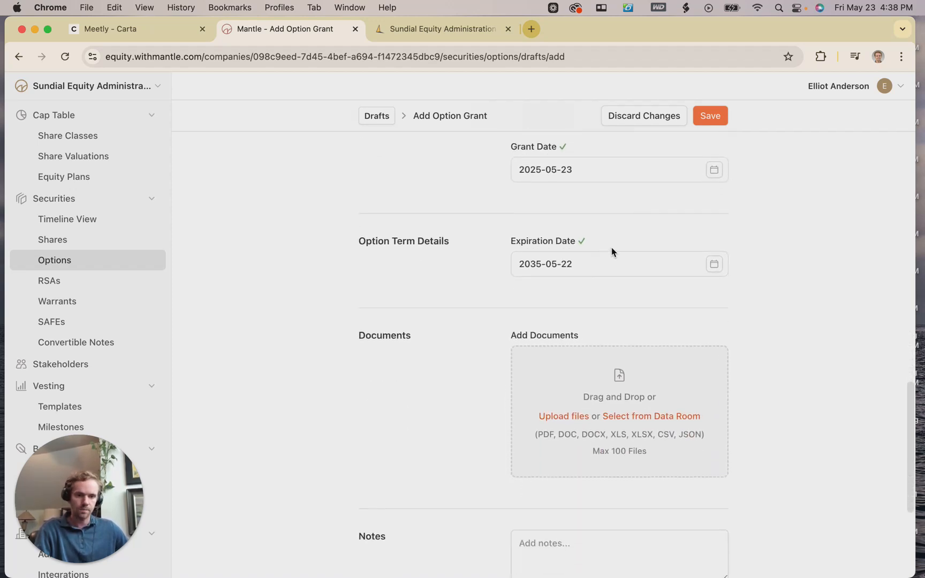
scroll(615, 250, "down", 1)
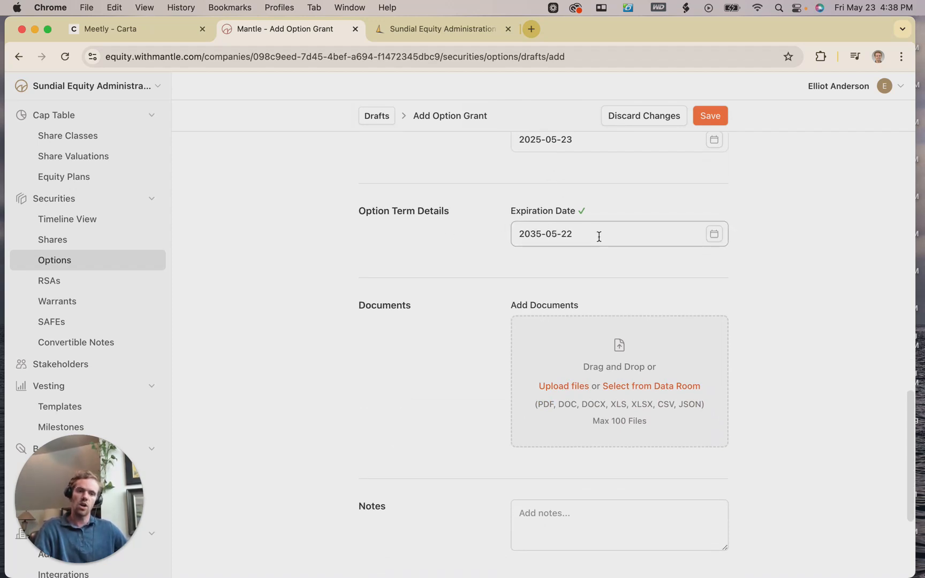
scroll(575, 237, "down", 1)
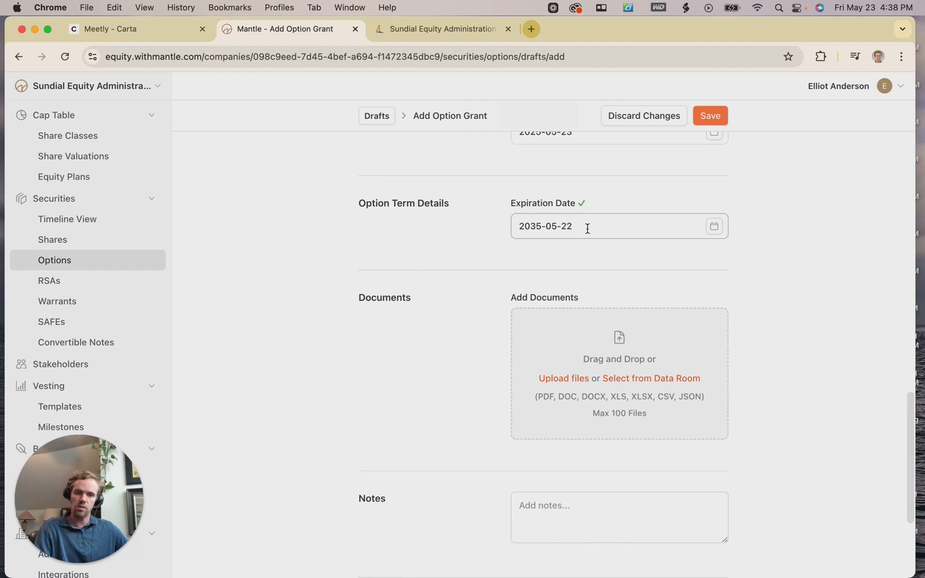
scroll(609, 244, "down", 3)
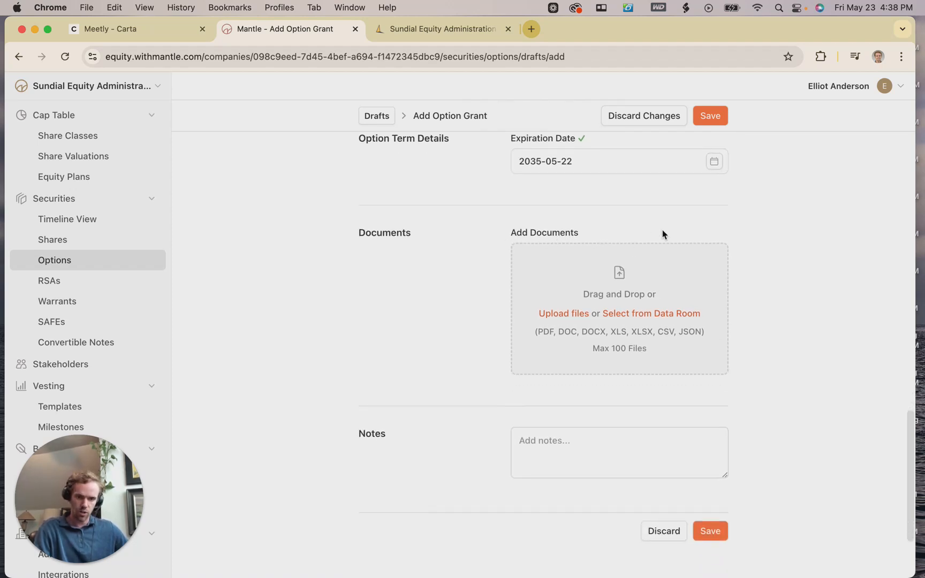
left_click(659, 317)
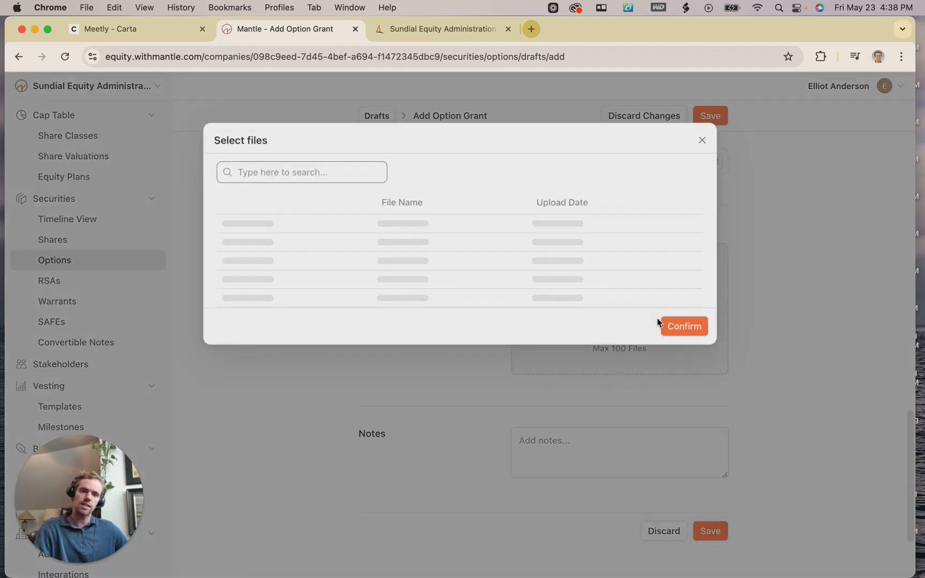
left_click(375, 266)
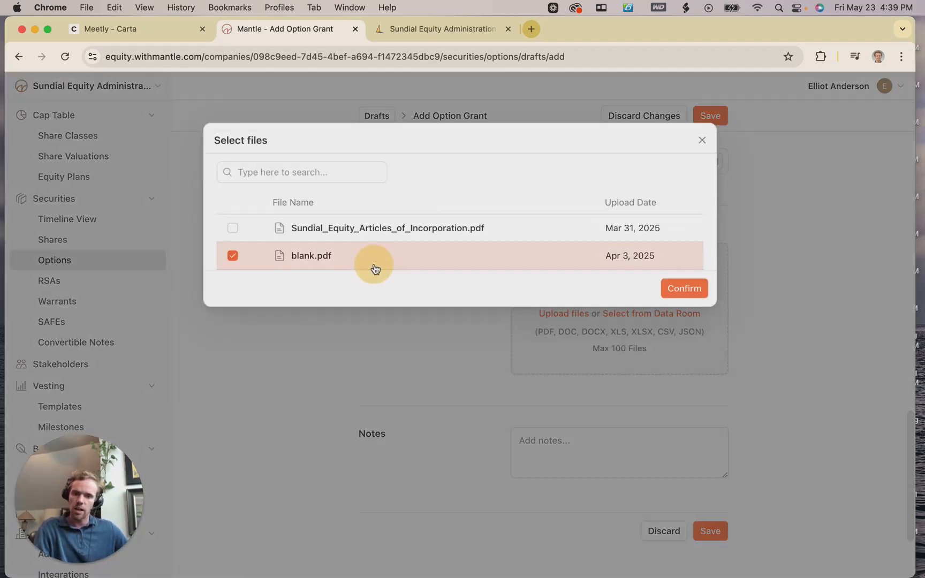
left_click(670, 289)
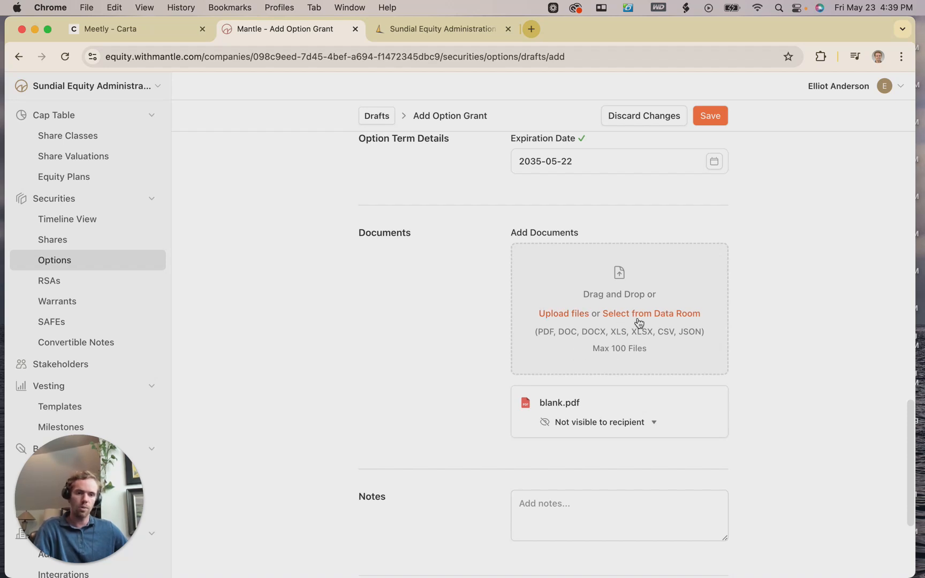
Set blank.pdf's visibility to Visible to recipient.
scroll(668, 354, "down", 1)
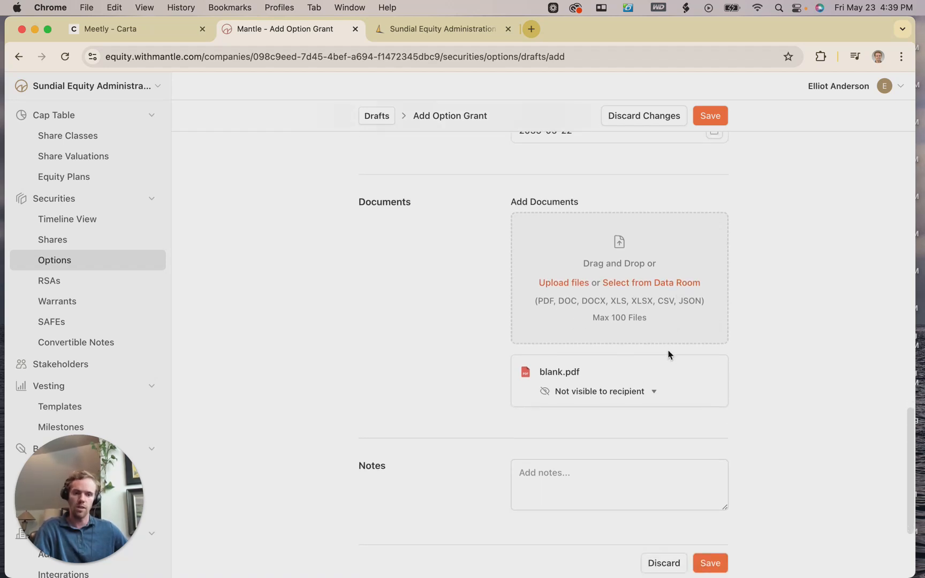
scroll(727, 351, "down", 2)
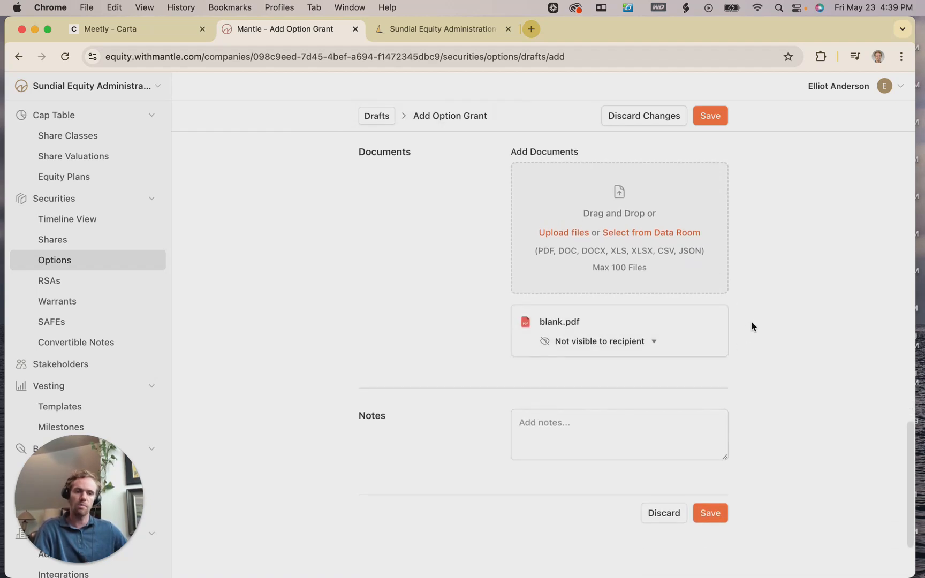
left_click(651, 347)
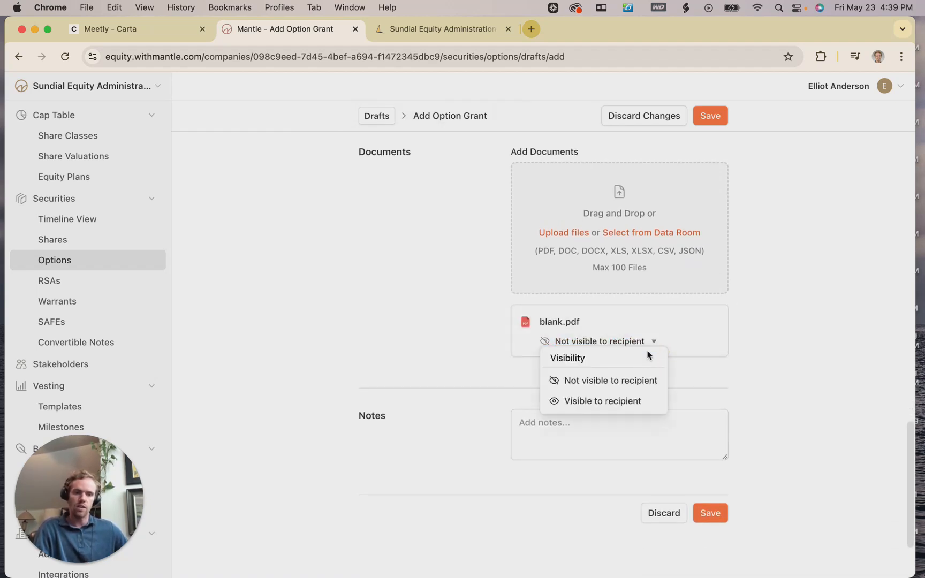
left_click(762, 326)
left_click(646, 344)
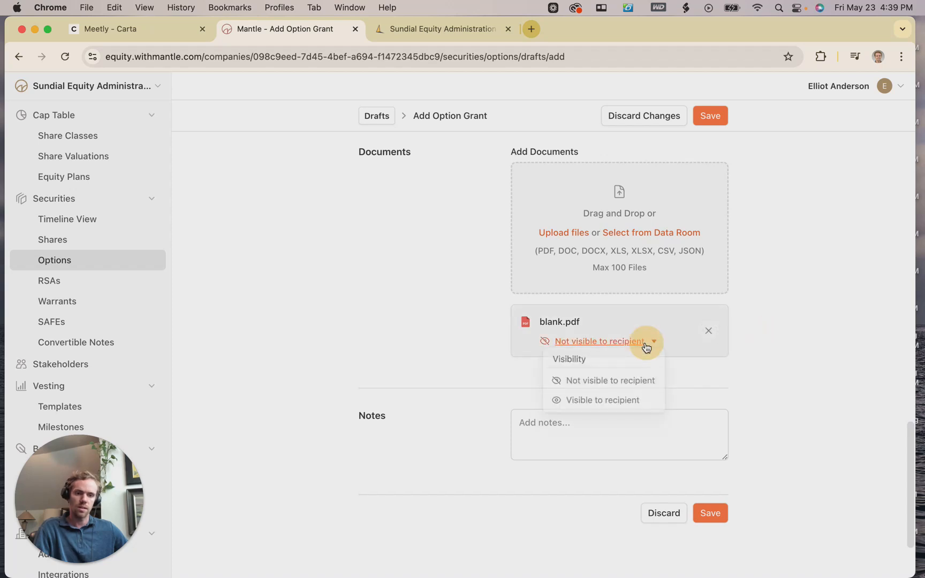
left_click(601, 401)
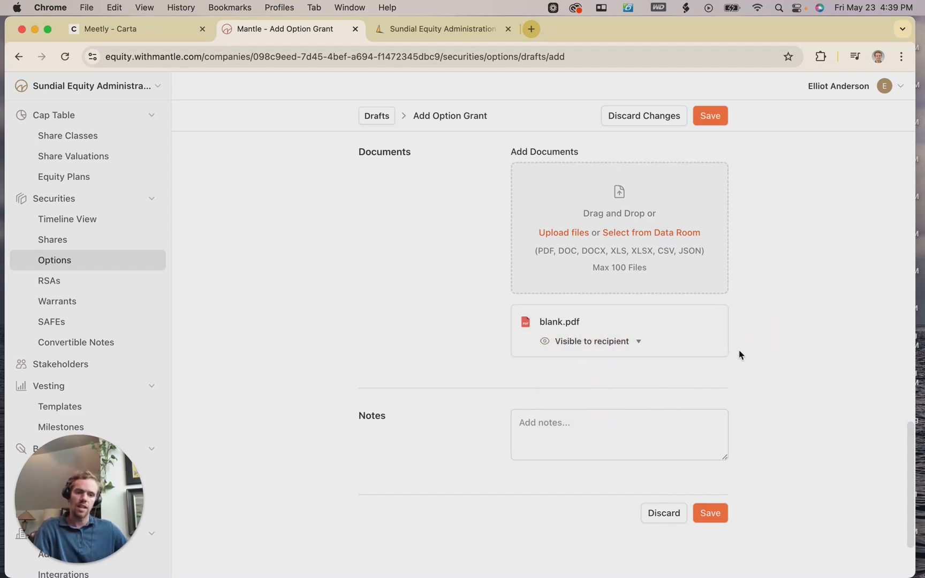
scroll(741, 355, "down", 1)
scroll(728, 375, "down", 1)
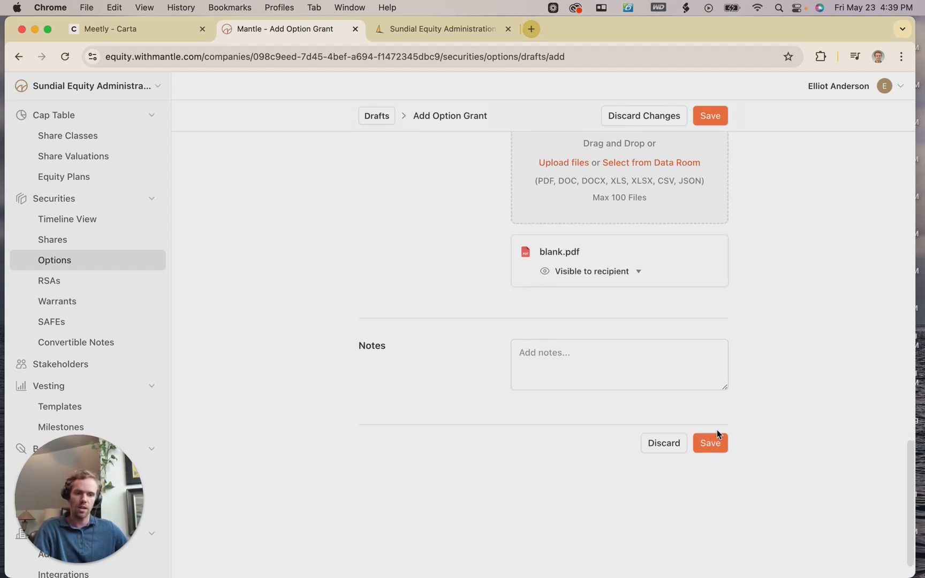
Save the draft, then select OP-6 and issue it from the Review Option Grants dialog.
left_click(709, 443)
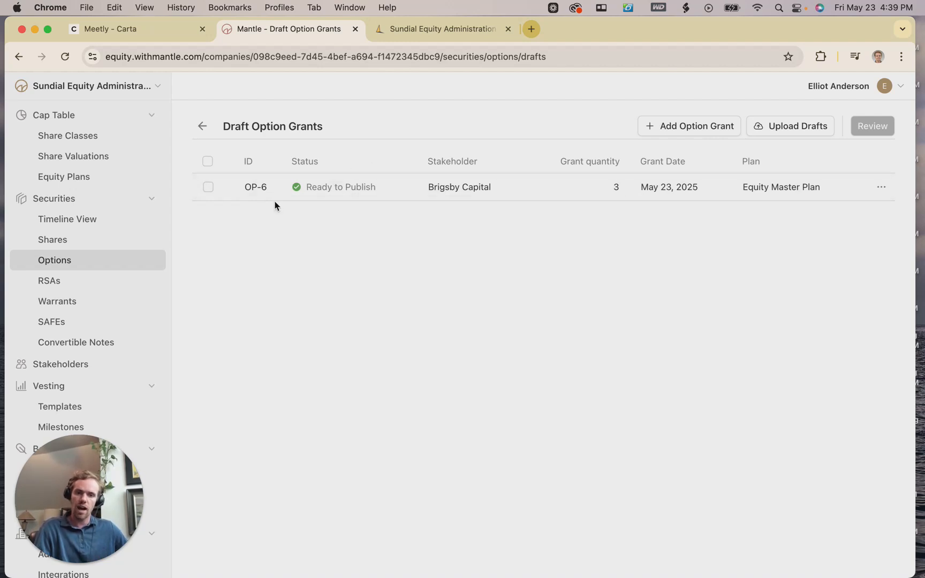
left_click(209, 188)
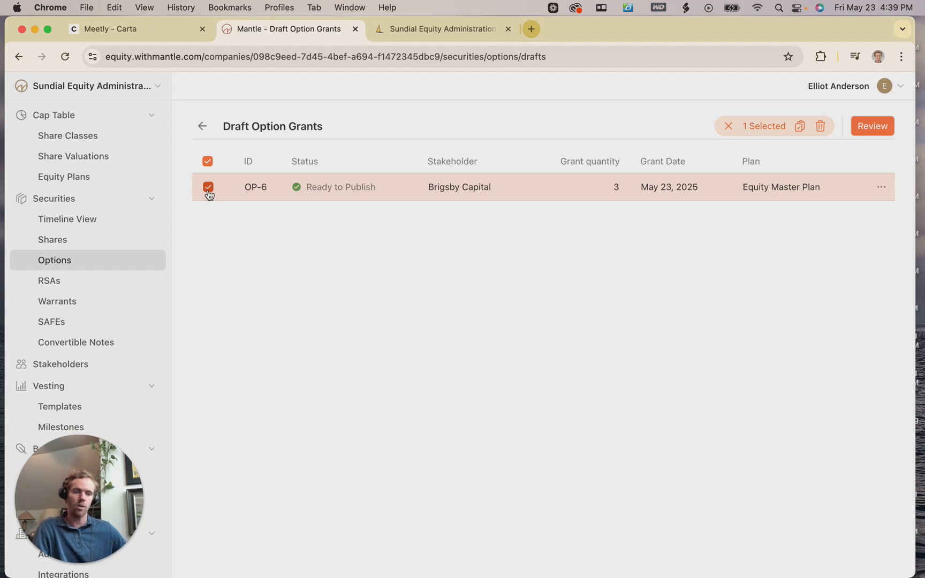
left_click(868, 133)
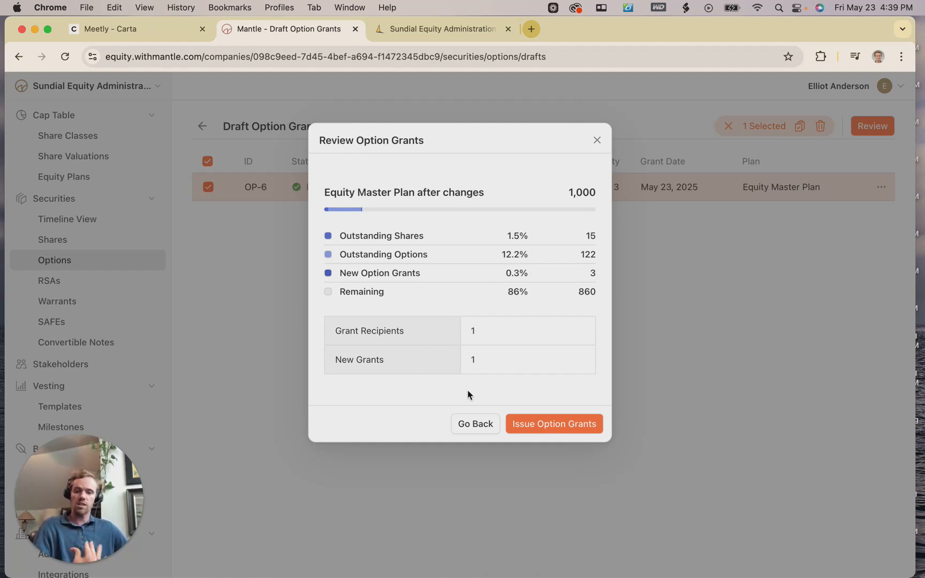
left_click(532, 428)
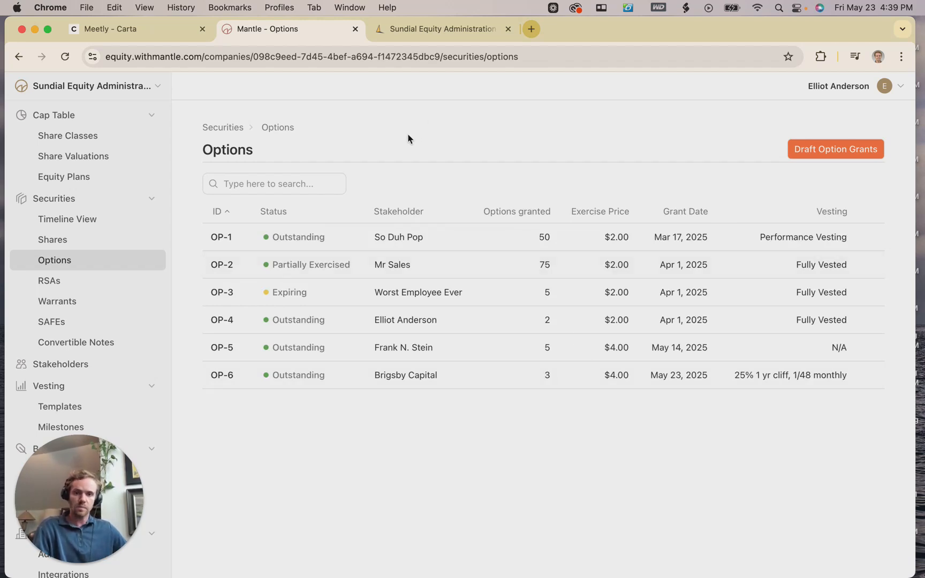
left_click(114, 27)
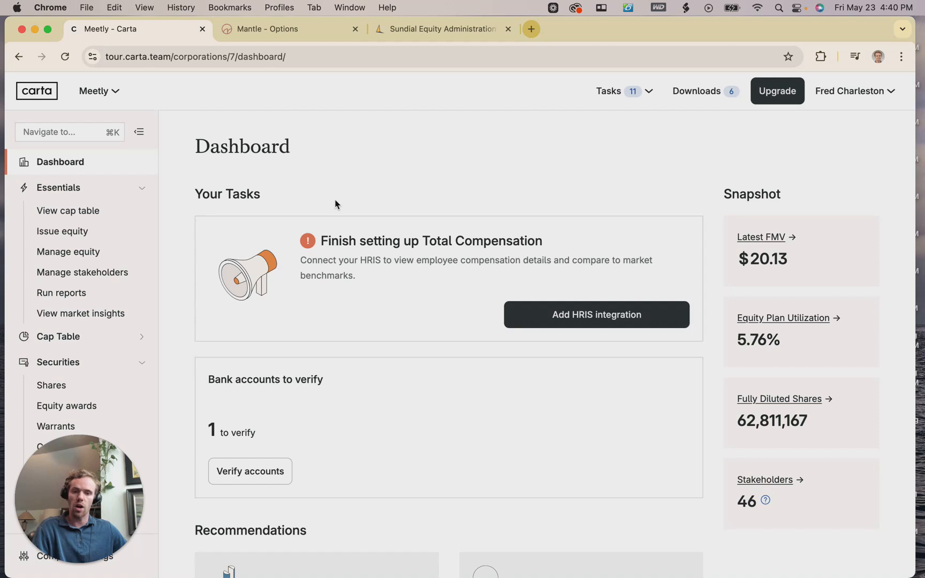
In Carta, go to Securities > Equity awards and open Meetly's Draft options list.
scroll(335, 204, "down", 2)
scroll(241, 241, "up", 2)
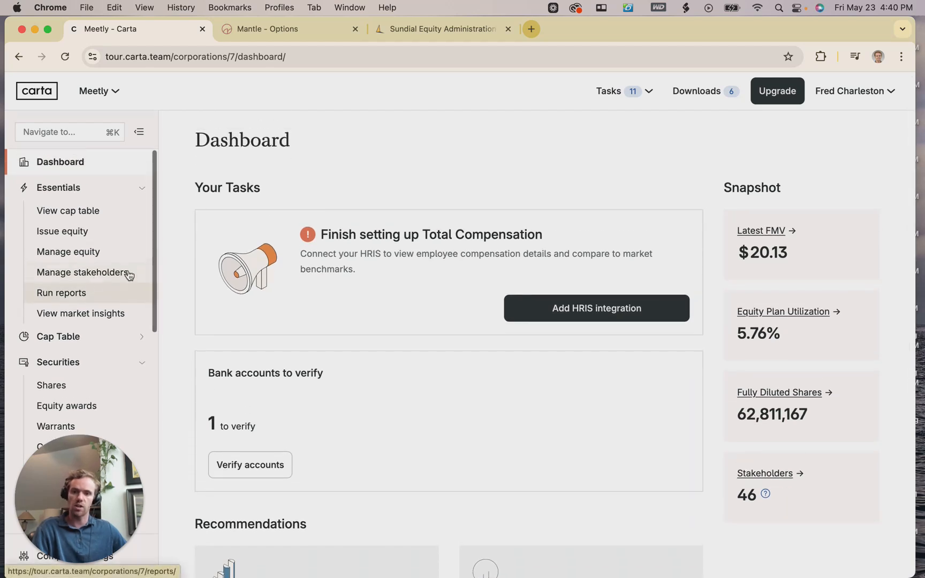
scroll(448, 227, "up", 1)
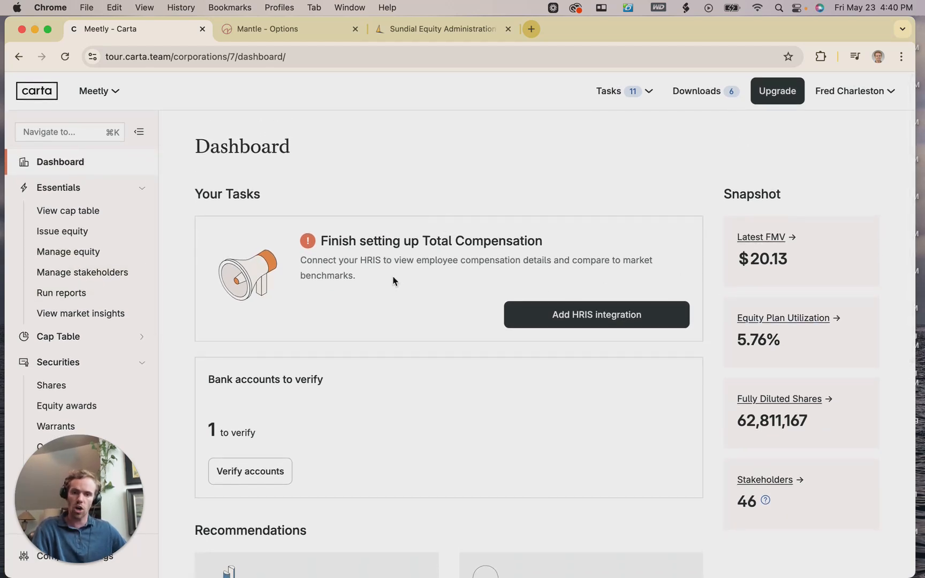
scroll(271, 171, "down", 3)
scroll(293, 175, "up", 3)
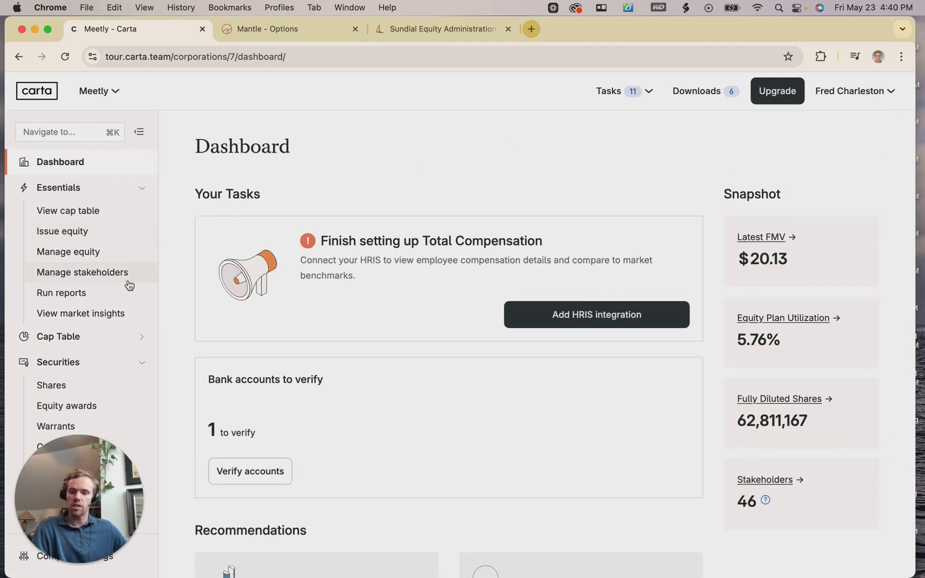
scroll(80, 239, "down", 2)
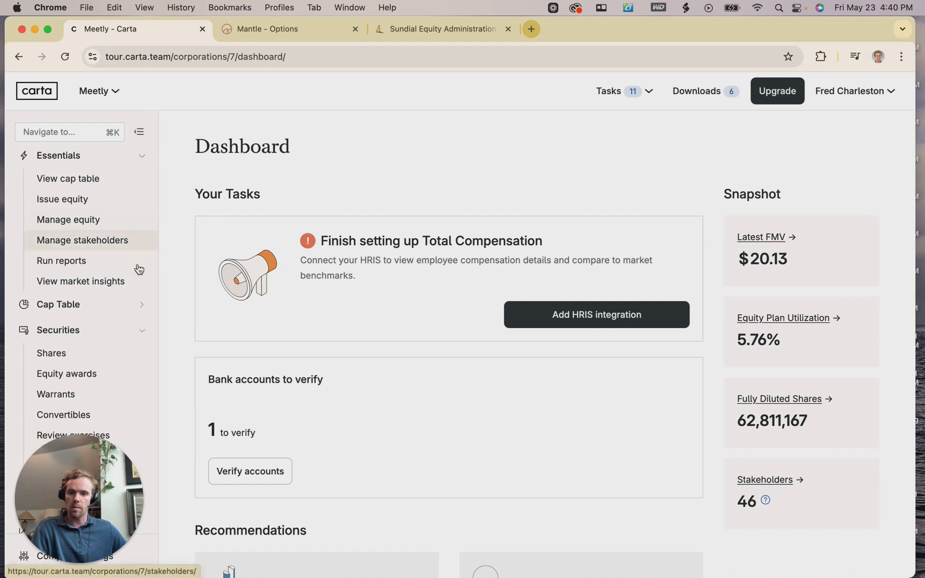
scroll(64, 321, "down", 2)
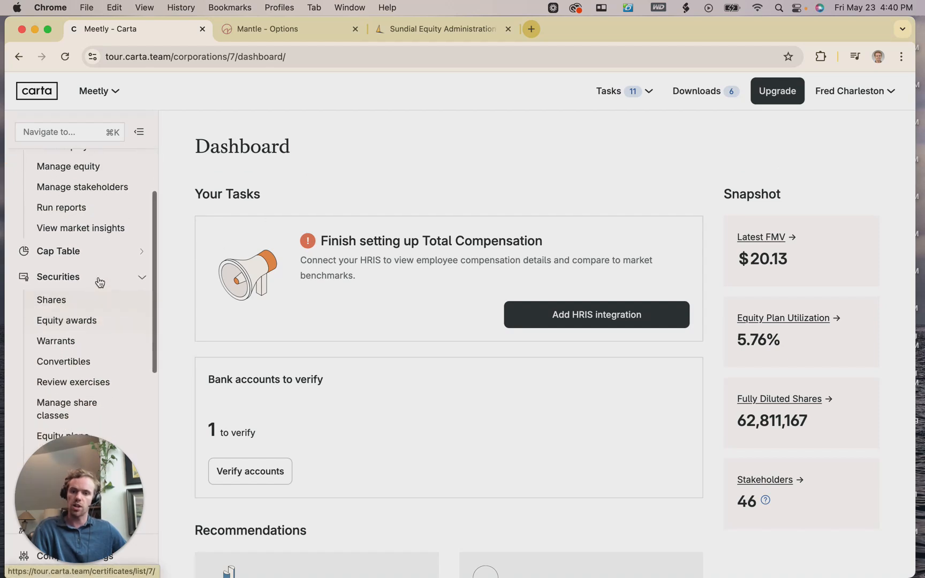
scroll(75, 283, "down", 3)
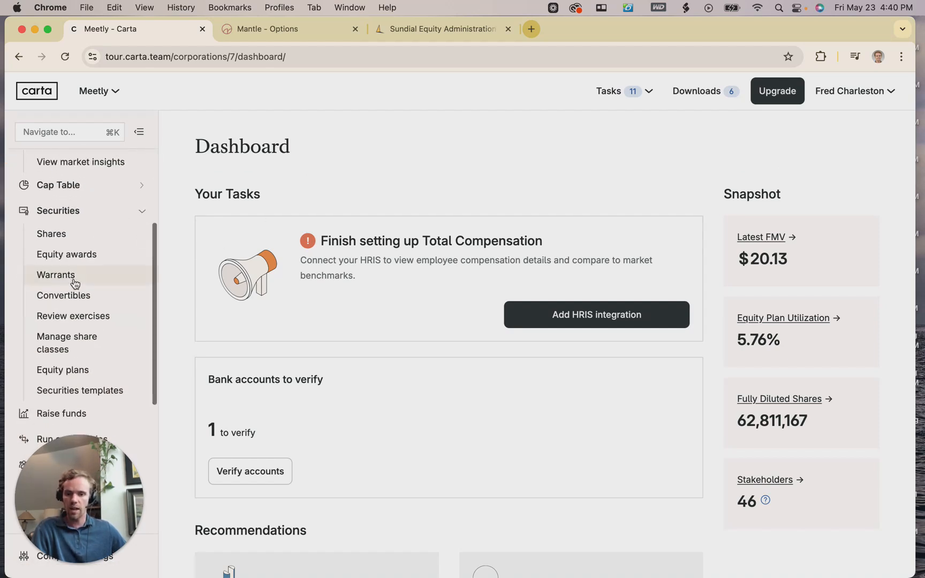
left_click(54, 262)
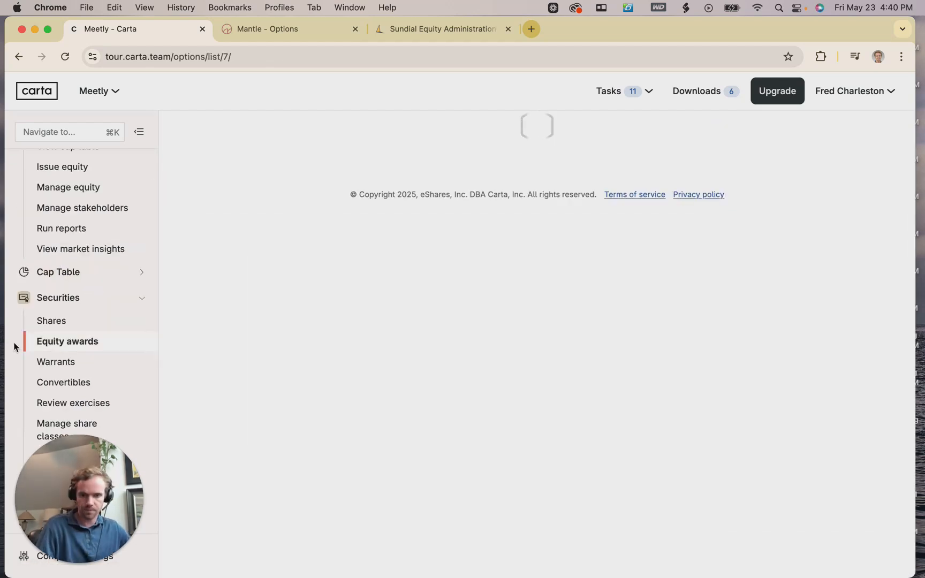
scroll(457, 318, "down", 1)
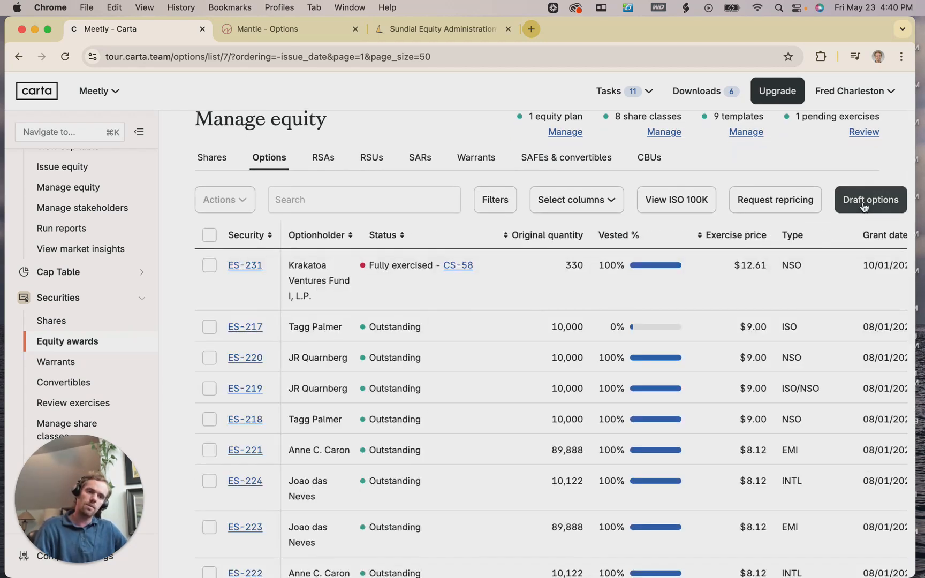
left_click(864, 206)
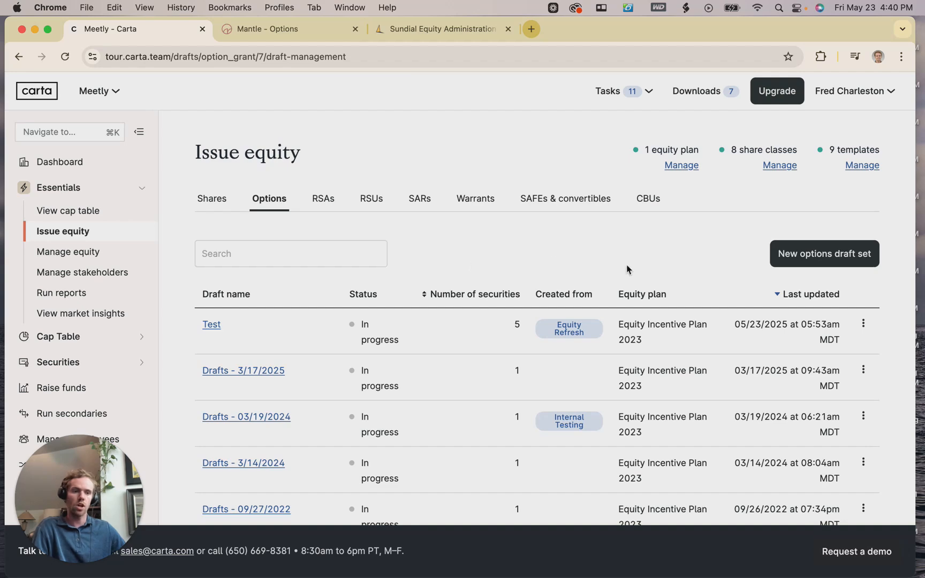
Create the options draft set 'Drafts - 5/23/2025' under Equity Incentive Plan 2023, with no board approval through Carta.
left_click(782, 250)
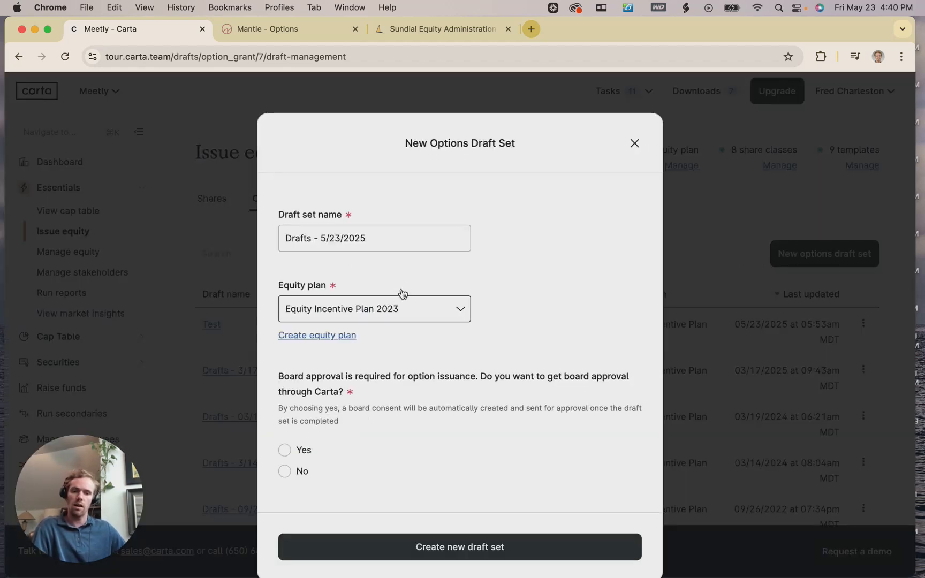
scroll(365, 282, "down", 1)
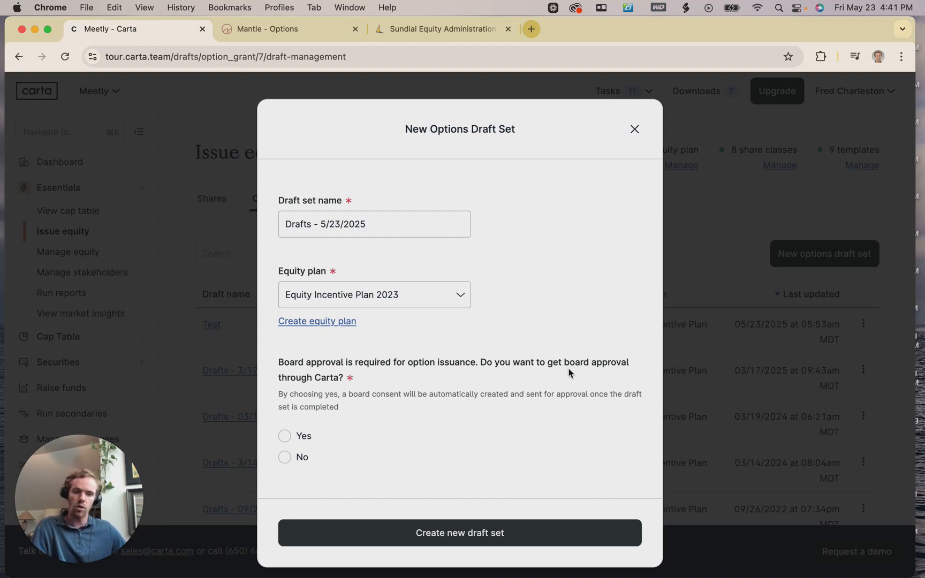
left_click(298, 460)
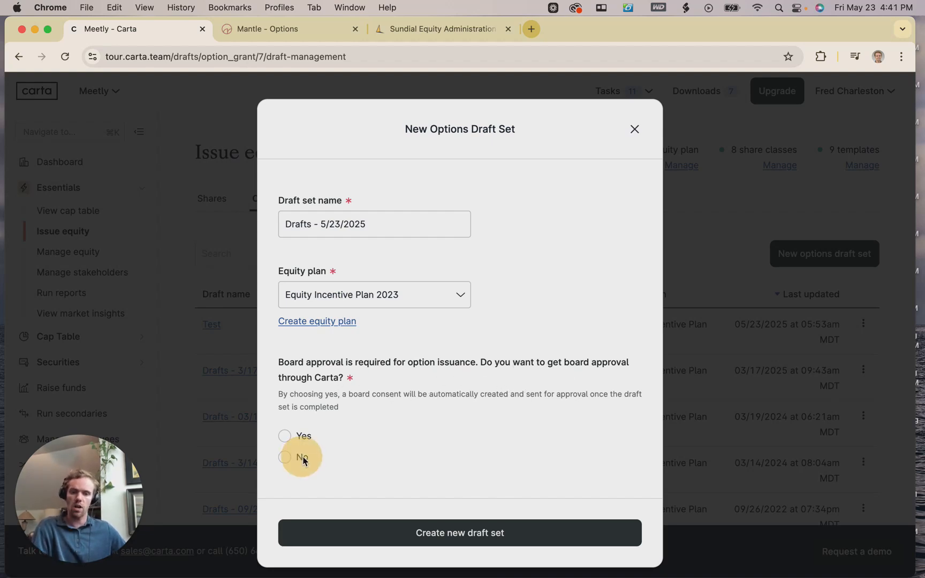
left_click(289, 458)
left_click(419, 526)
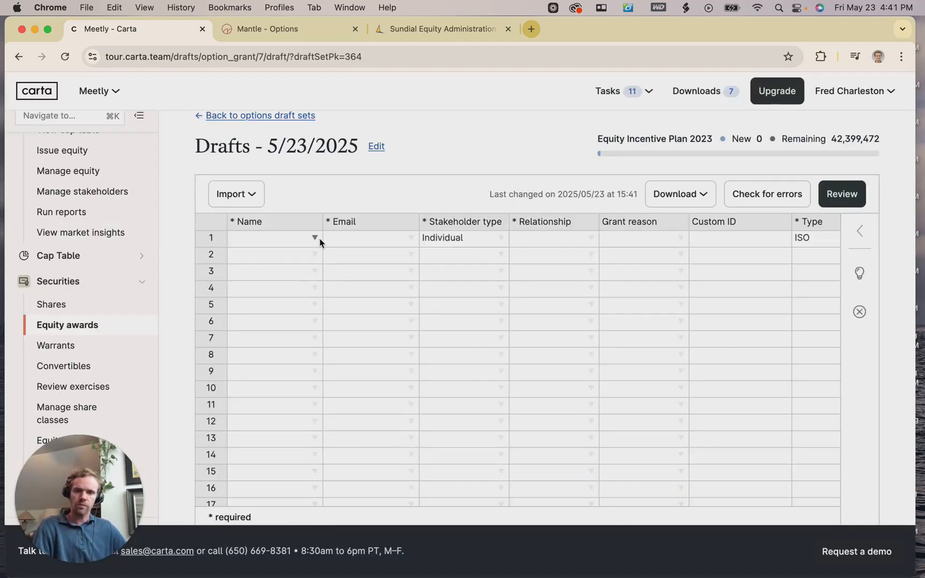
scroll(576, 334, "up", 1)
scroll(575, 334, "right", 1)
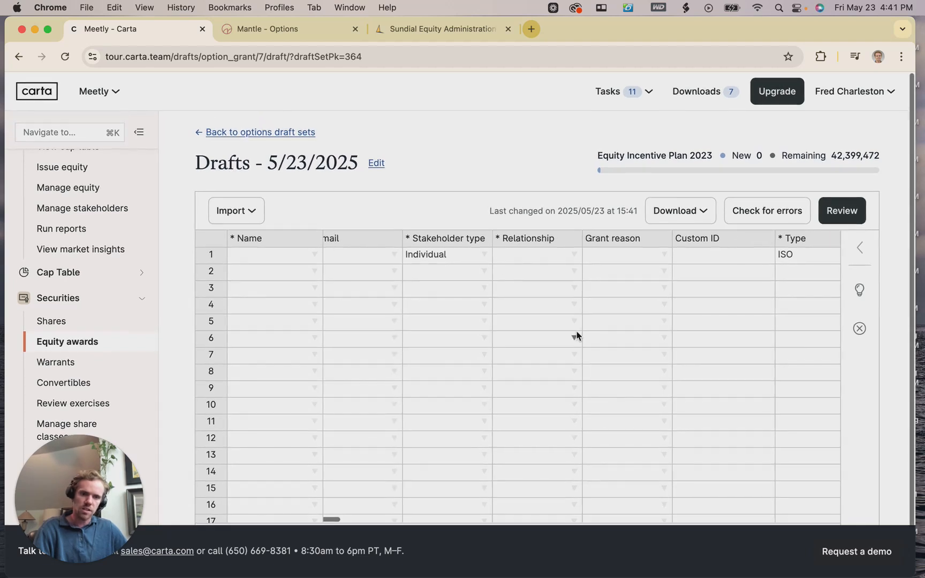
scroll(576, 336, "right", 5)
scroll(576, 336, "left", 4)
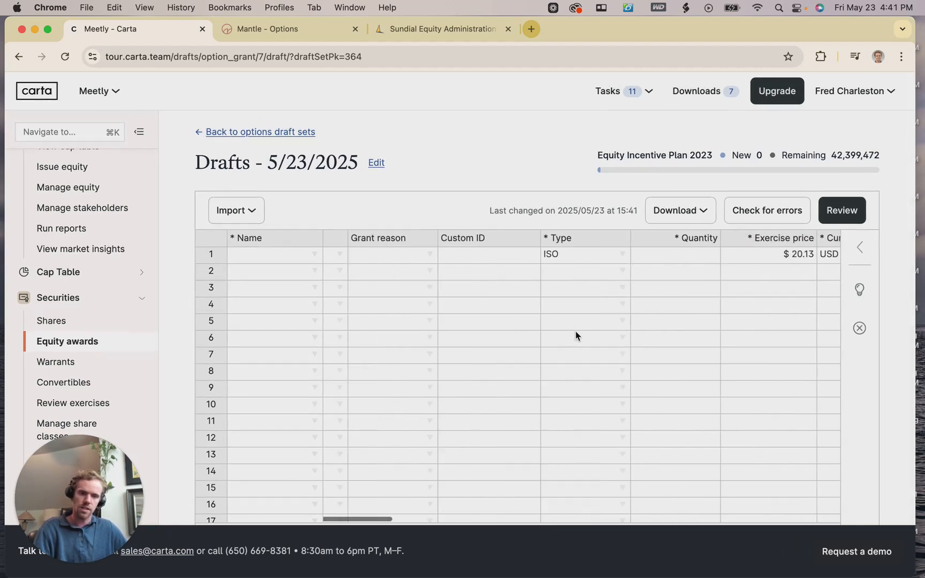
scroll(576, 336, "left", 2)
scroll(515, 336, "down", 5)
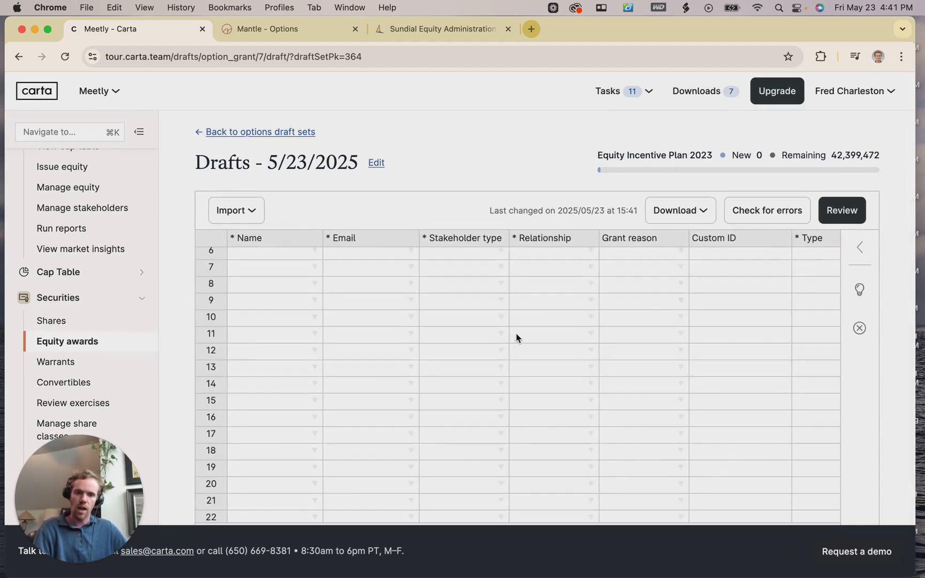
scroll(516, 338, "up", 5)
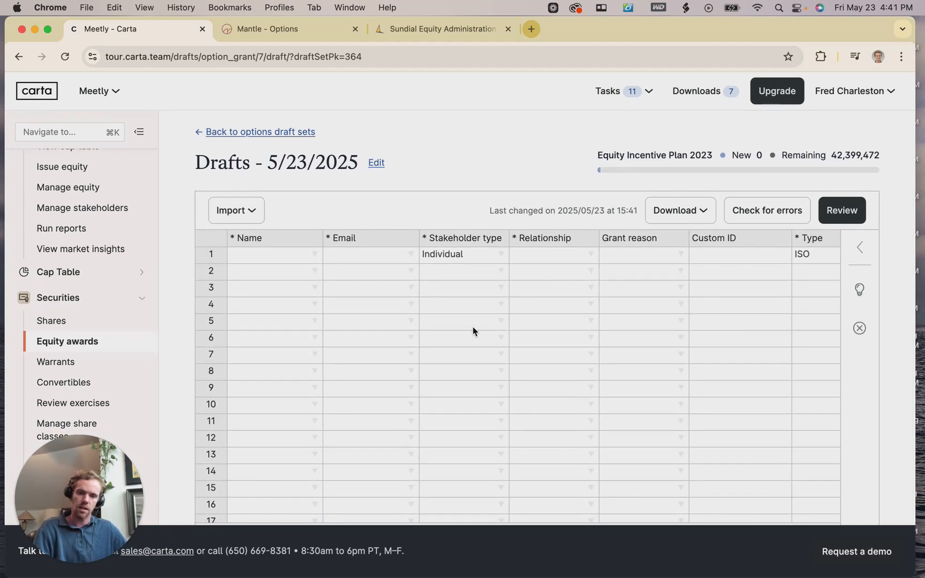
scroll(429, 283, "right", 10)
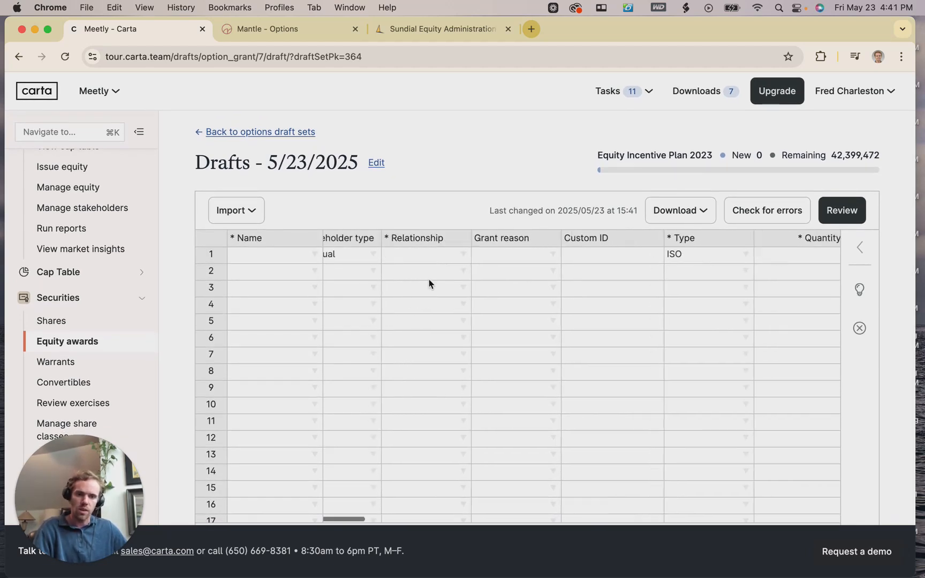
scroll(463, 268, "right", 6)
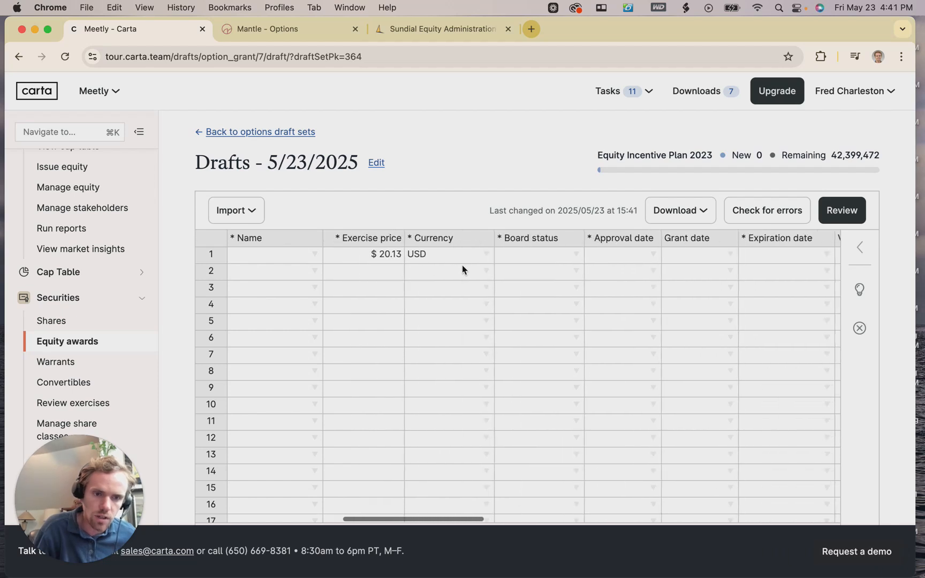
scroll(436, 260, "left", 4)
scroll(439, 265, "left", 8)
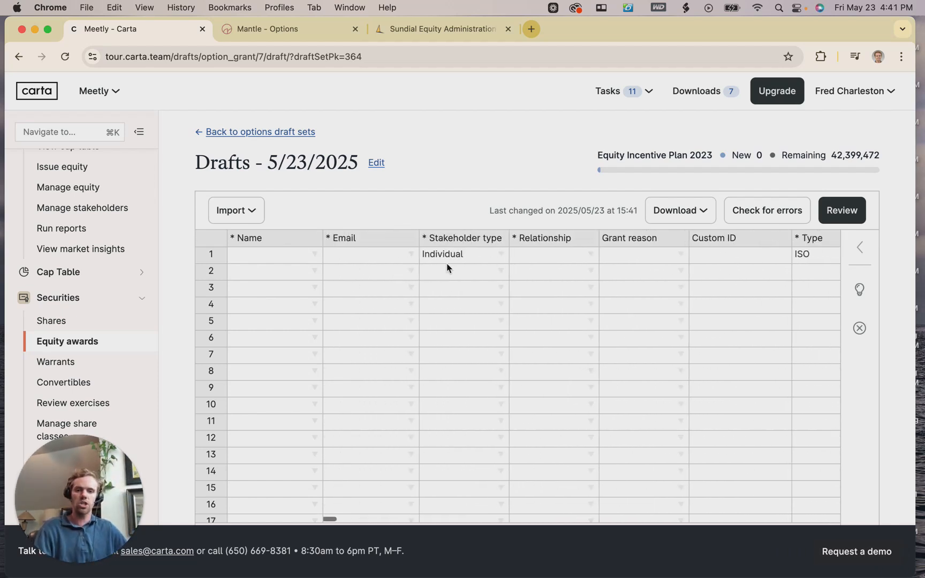
Assign row 1 of the draft grant to the grantee stakeholder, auto-filled as Employee.
left_click(313, 255)
left_click(265, 286)
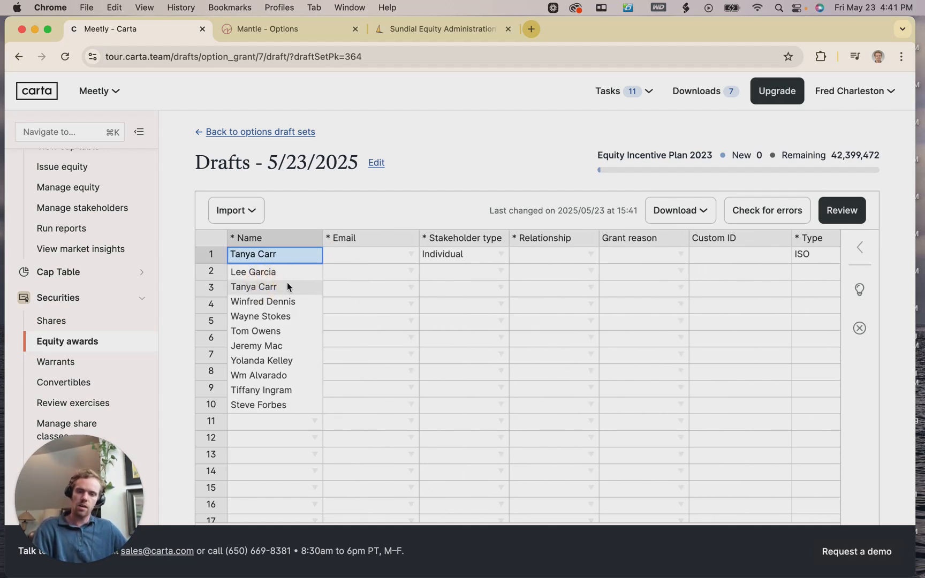
left_click(267, 287)
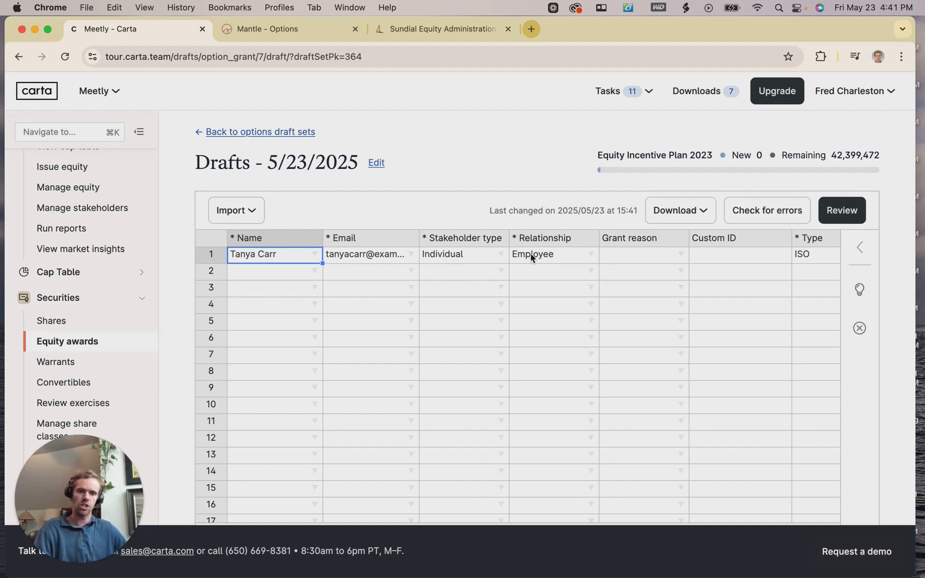
Set row 1's grant reason to New Hire.
scroll(532, 257, "right", 5)
scroll(513, 259, "right", 2)
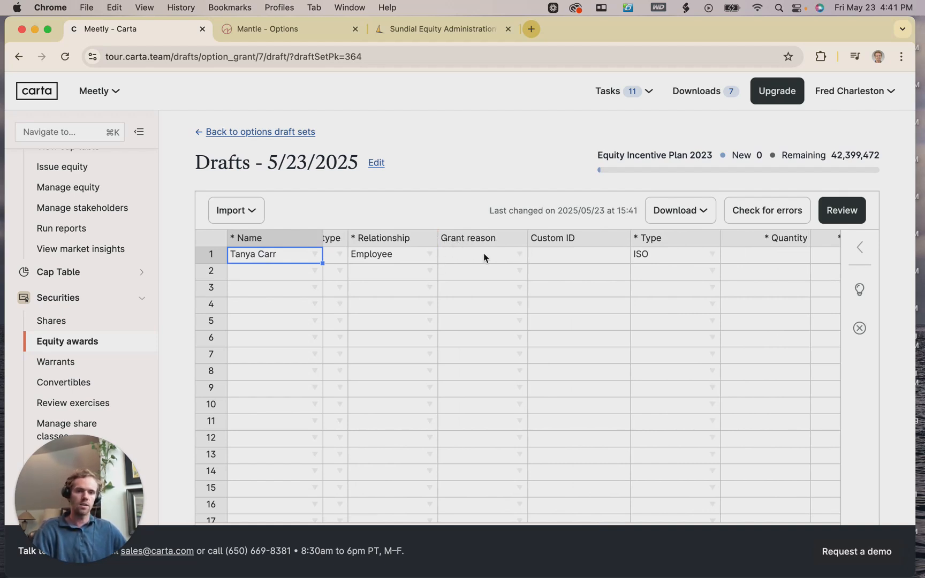
left_click(518, 253)
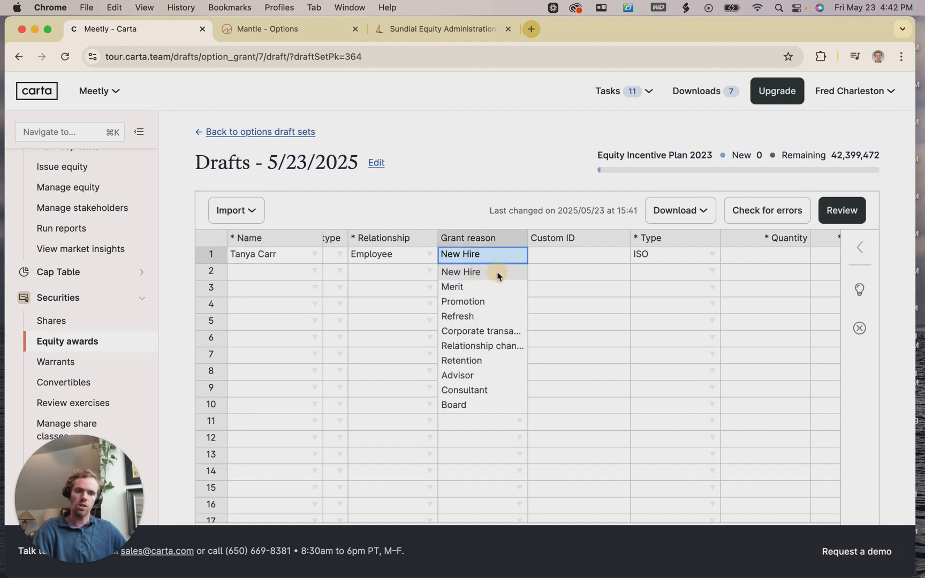
key("Return")
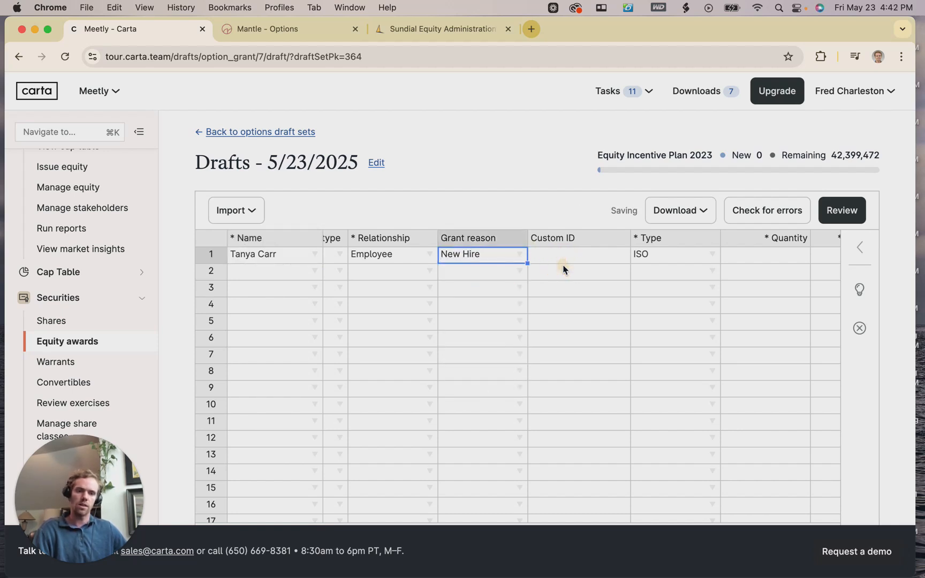
left_click(563, 263)
scroll(562, 265, "right", 1)
scroll(558, 265, "right", 1)
scroll(557, 268, "right", 2)
Enter a quantity of 3 options for row 1, making New 3 and Remaining 42,399,469.
left_click(565, 258)
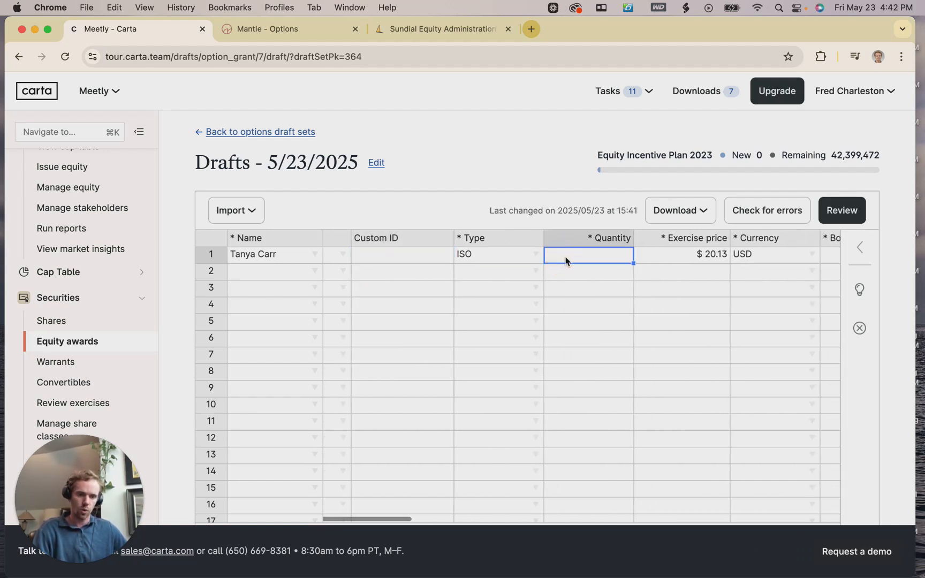
type("3")
left_click(601, 306)
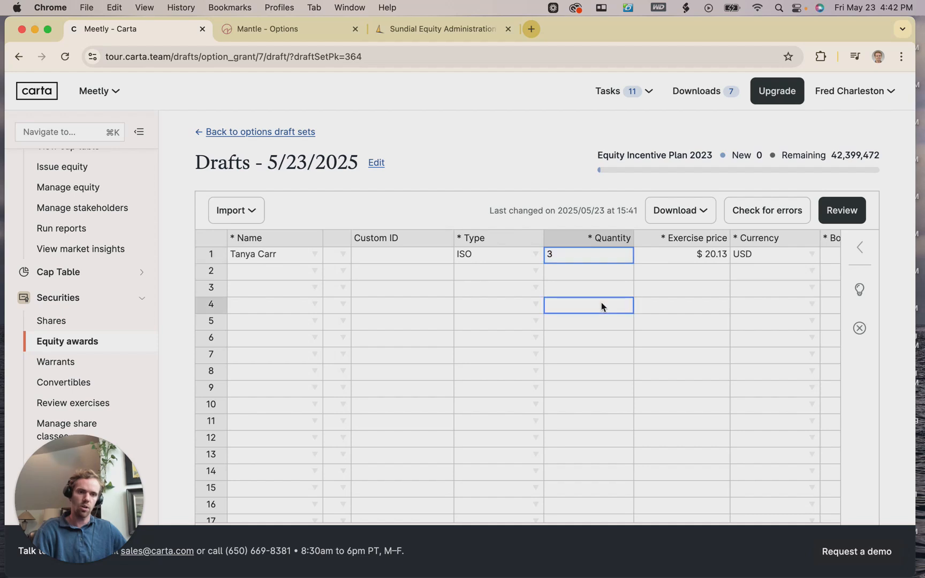
scroll(601, 306, "right", 5)
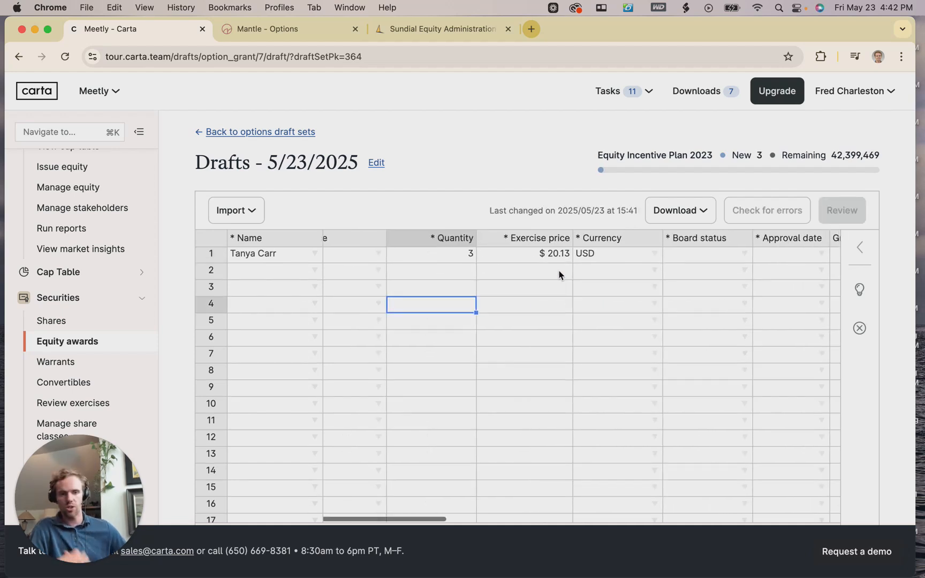
scroll(516, 257, "up", 1)
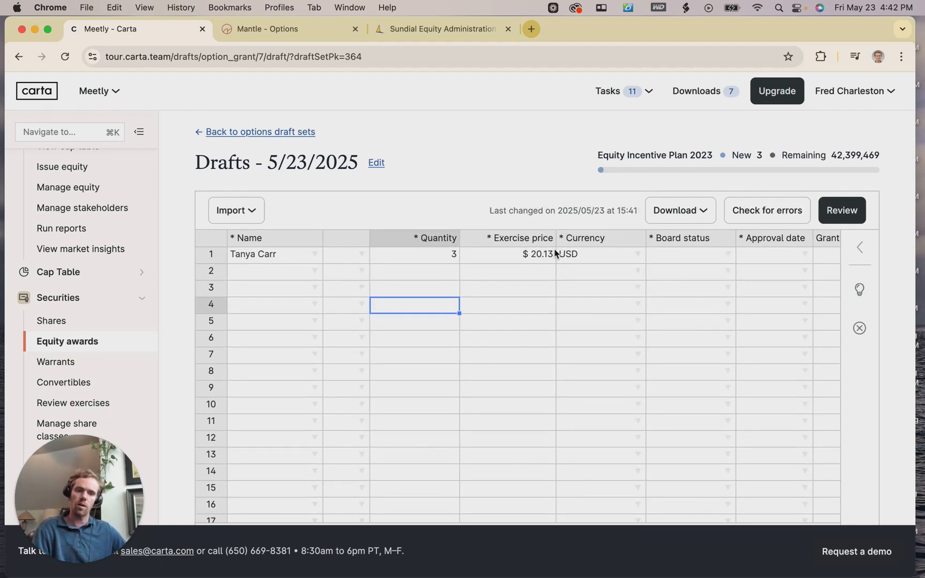
scroll(570, 274, "right", 2)
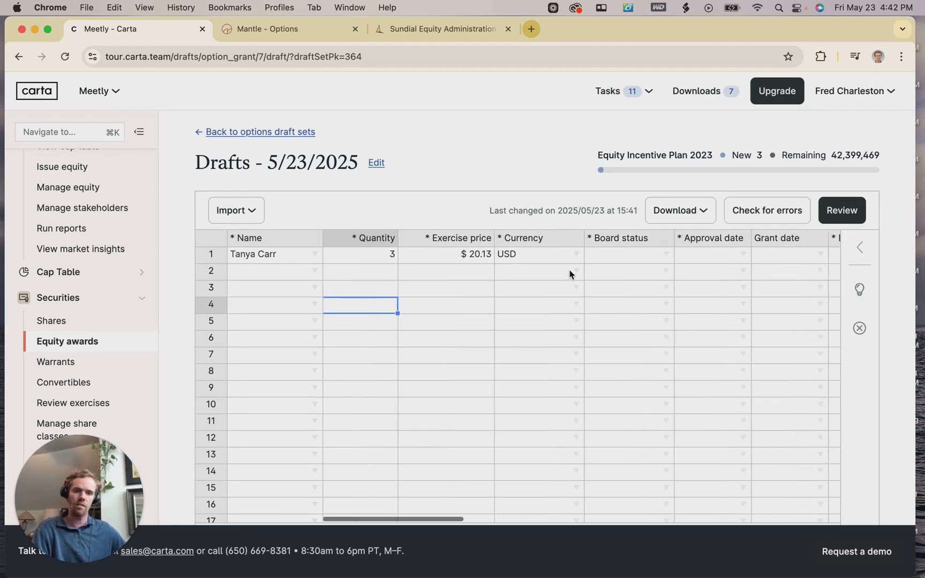
scroll(546, 263, "right", 1)
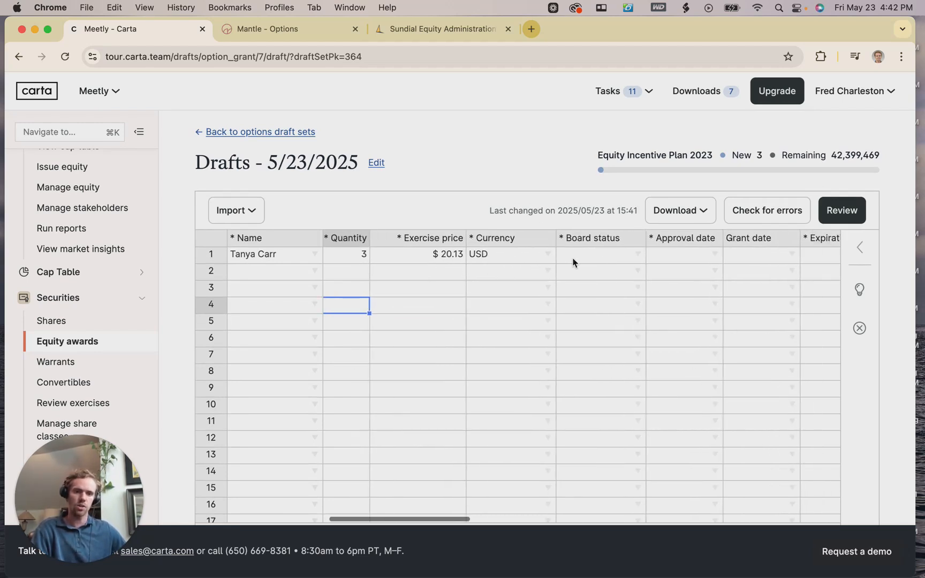
Mark row 1 Board approved with approval and grant dates 05/23/2025, giving expiration 05/22/2035.
left_click(636, 256)
left_click(612, 271)
scroll(644, 276, "right", 5)
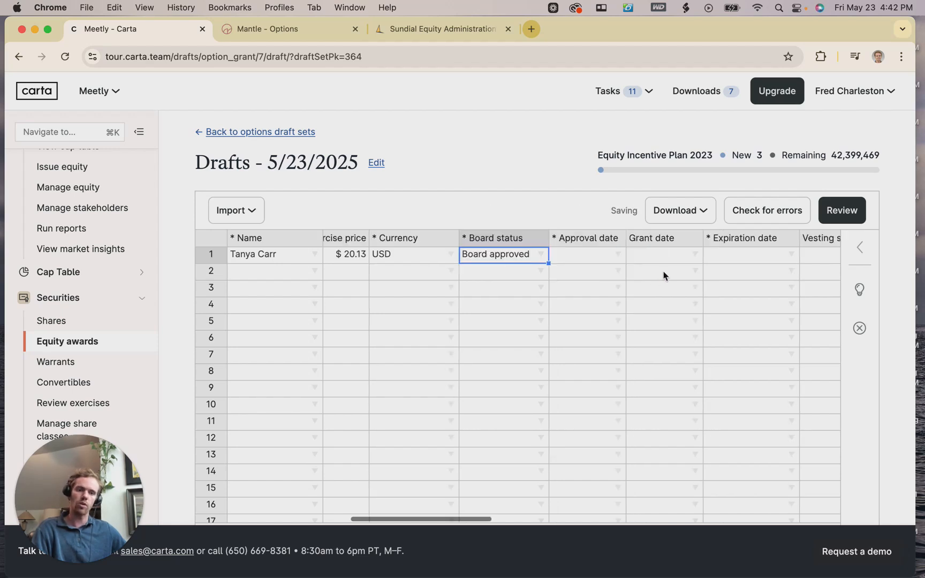
left_click(556, 256)
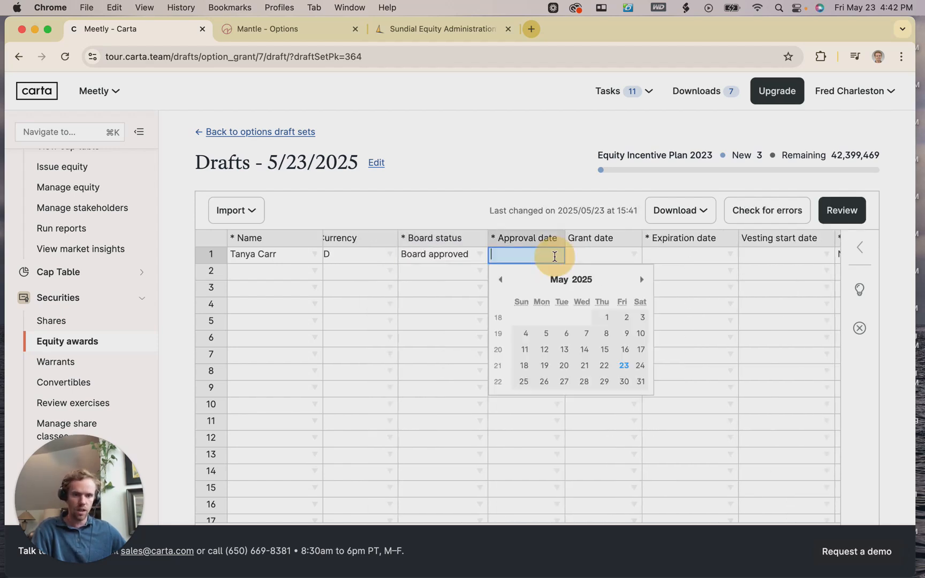
left_click(620, 348)
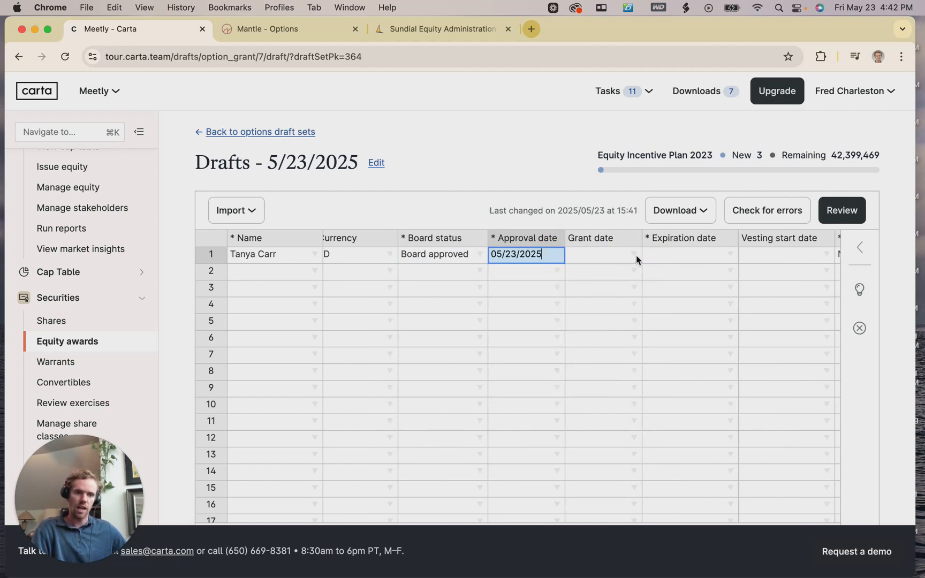
left_click(637, 259)
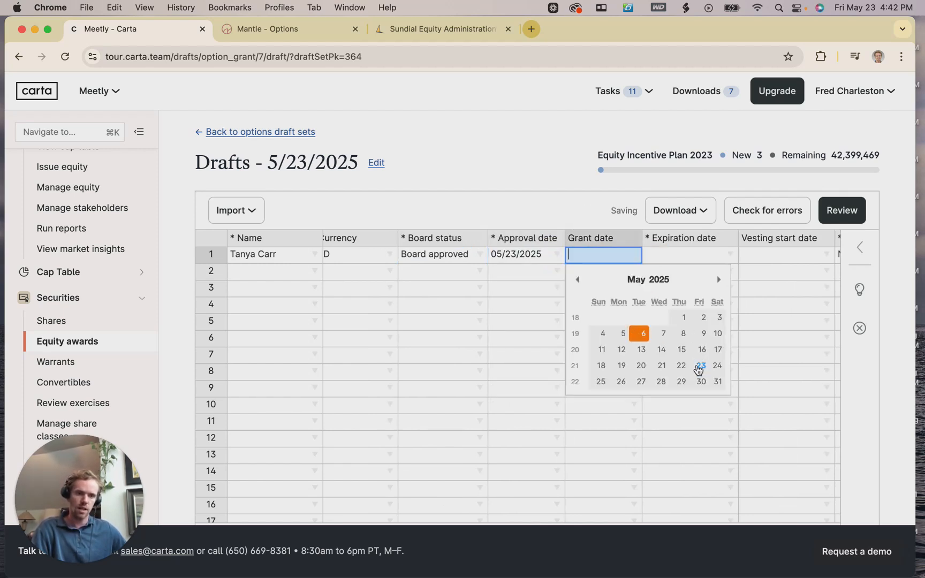
left_click(701, 372)
left_click(630, 253)
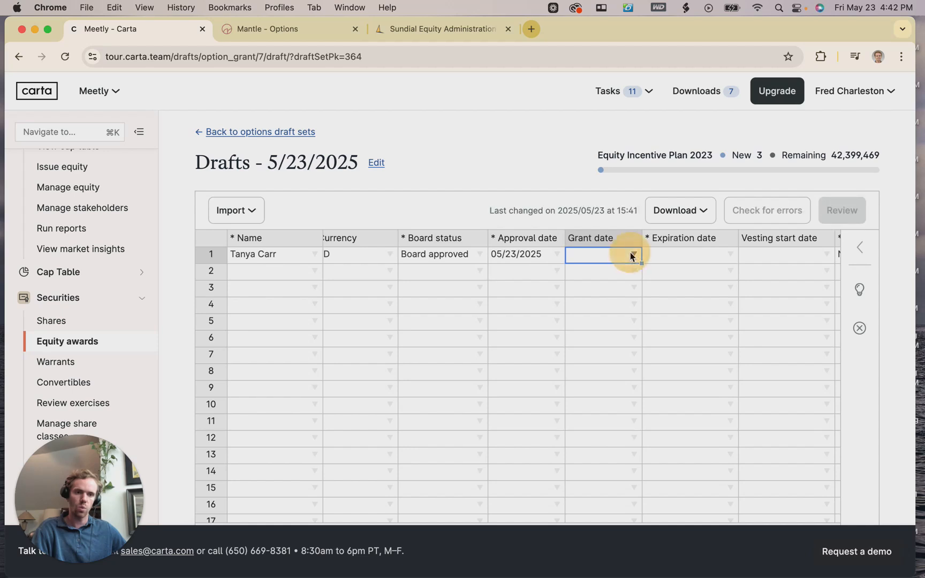
left_click(701, 365)
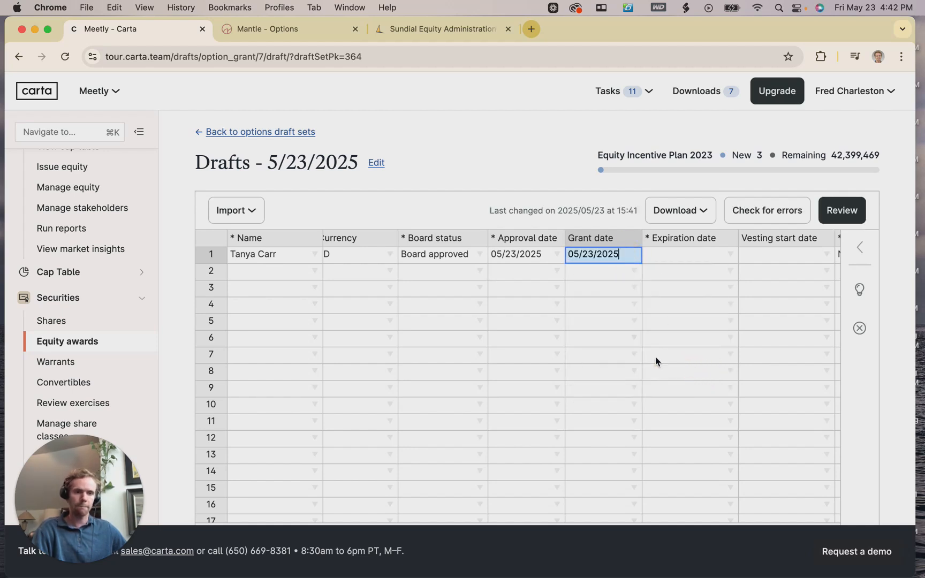
scroll(603, 347, "right", 5)
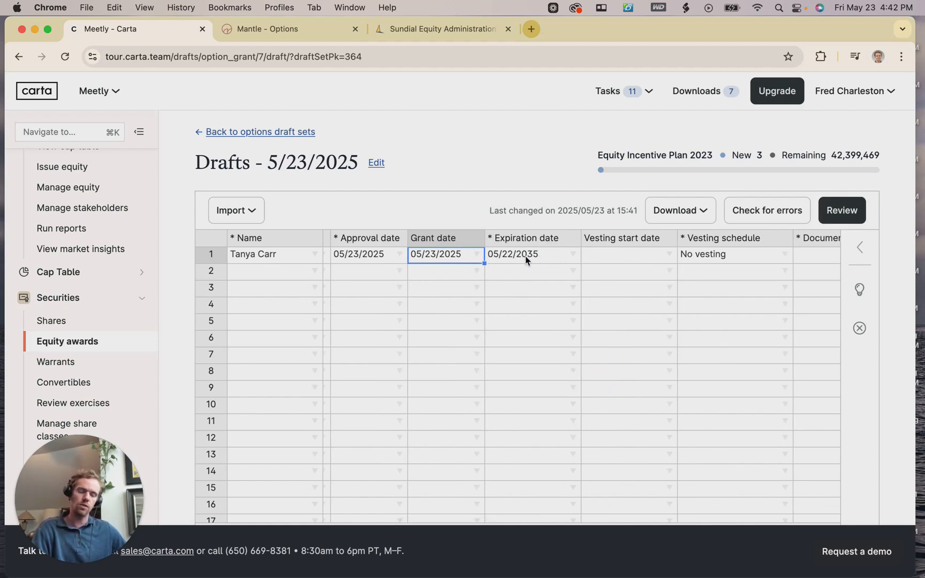
scroll(535, 265, "right", 1)
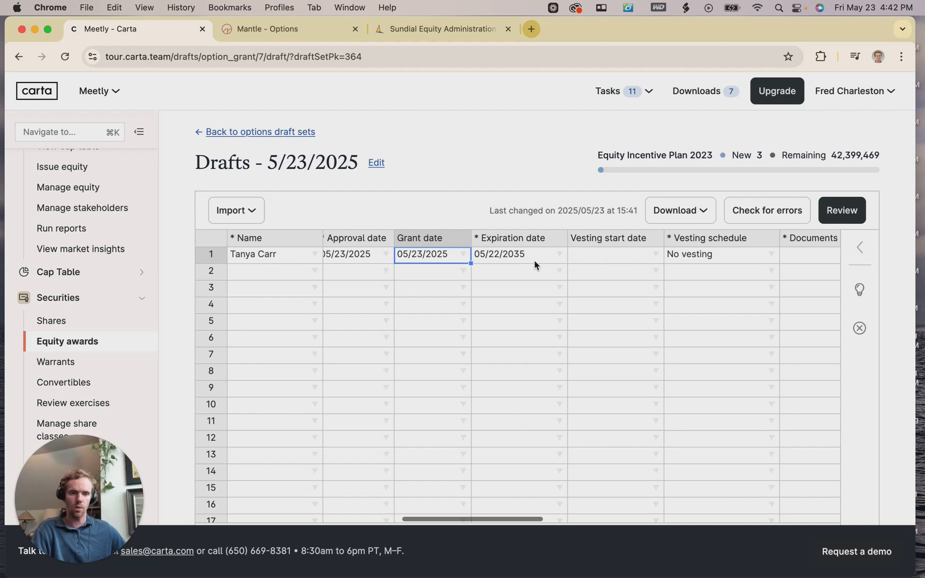
Set row 1's vesting start date to 05/10/2023.
scroll(535, 264, "right", 3)
double_click(588, 254)
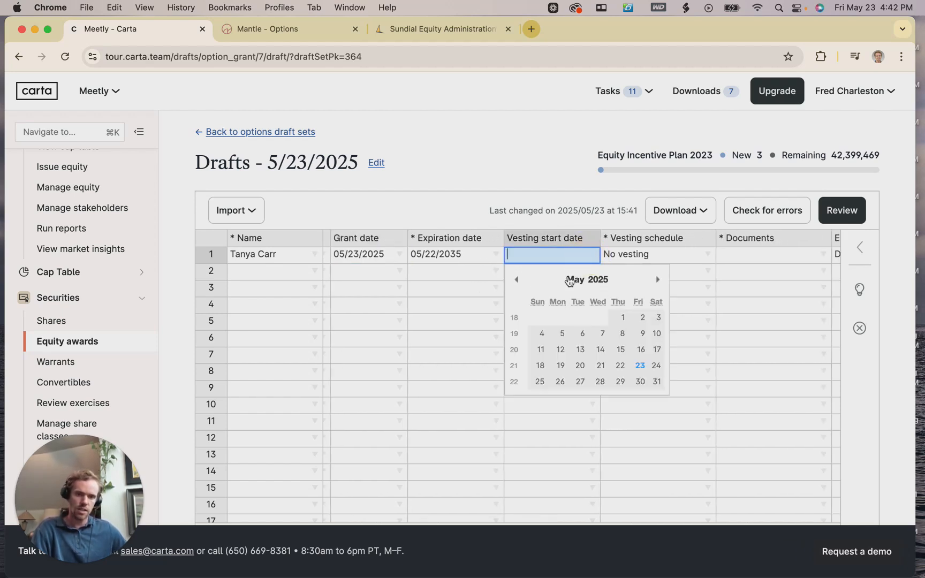
left_click(600, 281)
left_click(624, 260)
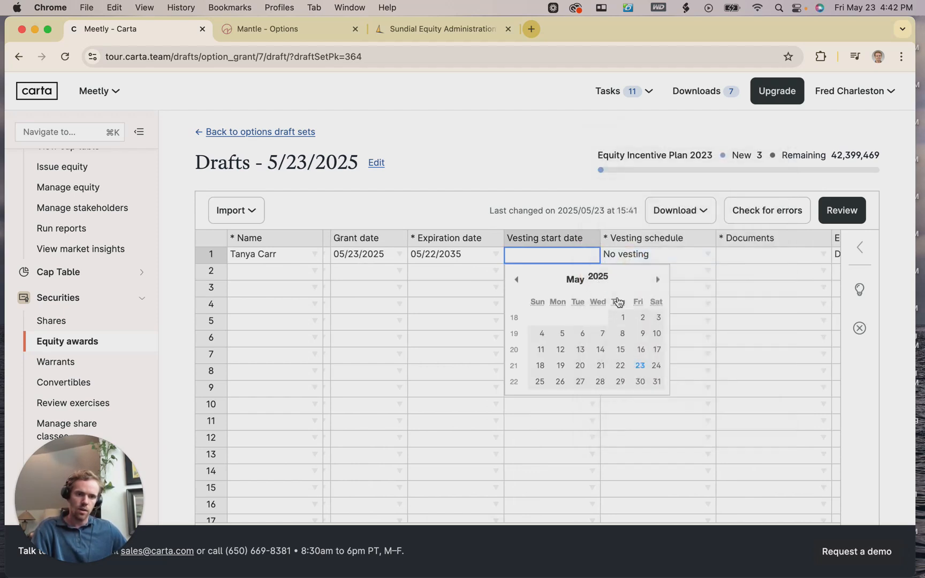
left_click(599, 334)
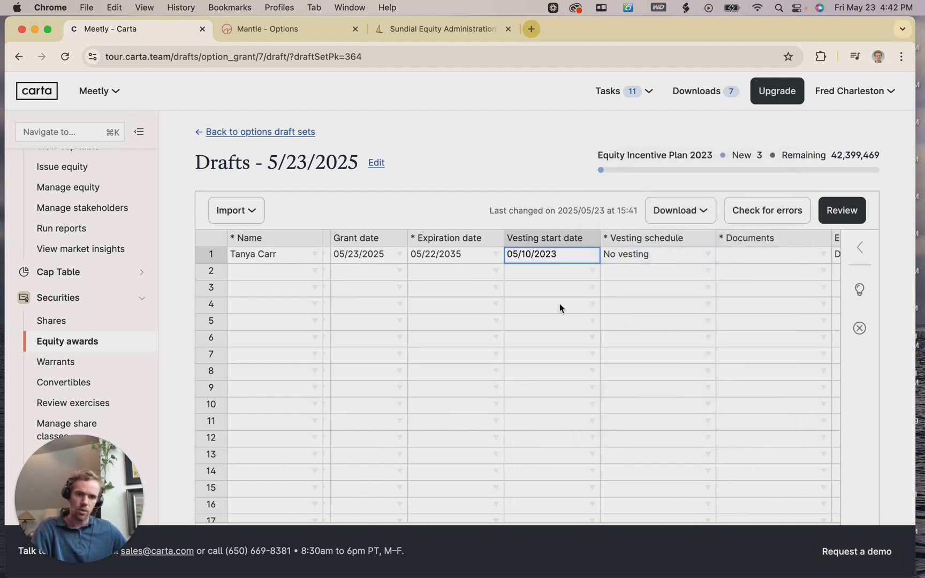
Choose the 1/48, No Cliff vesting schedule for row 1.
scroll(557, 305, "right", 3)
left_click(644, 254)
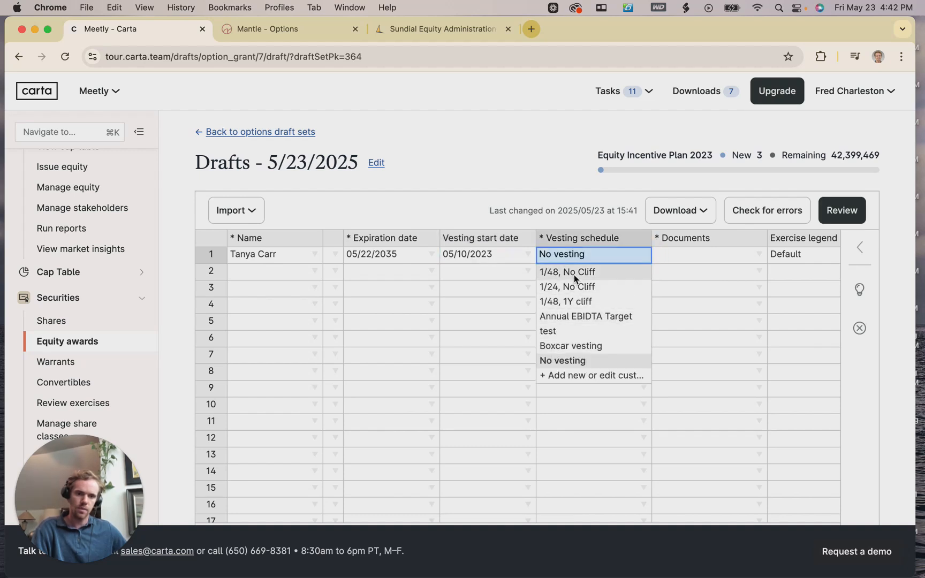
left_click(574, 273)
left_click(597, 275)
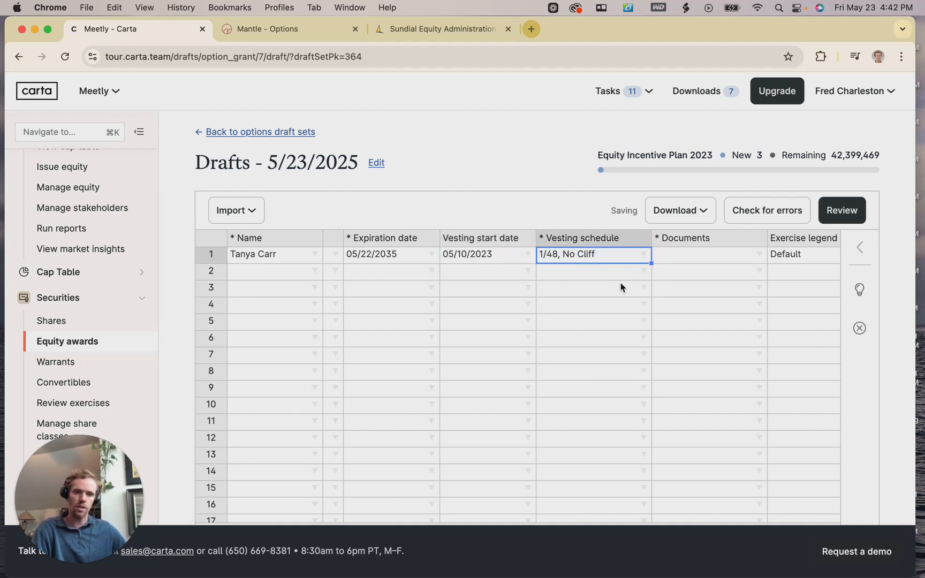
scroll(568, 268, "right", 3)
scroll(542, 259, "right", 2)
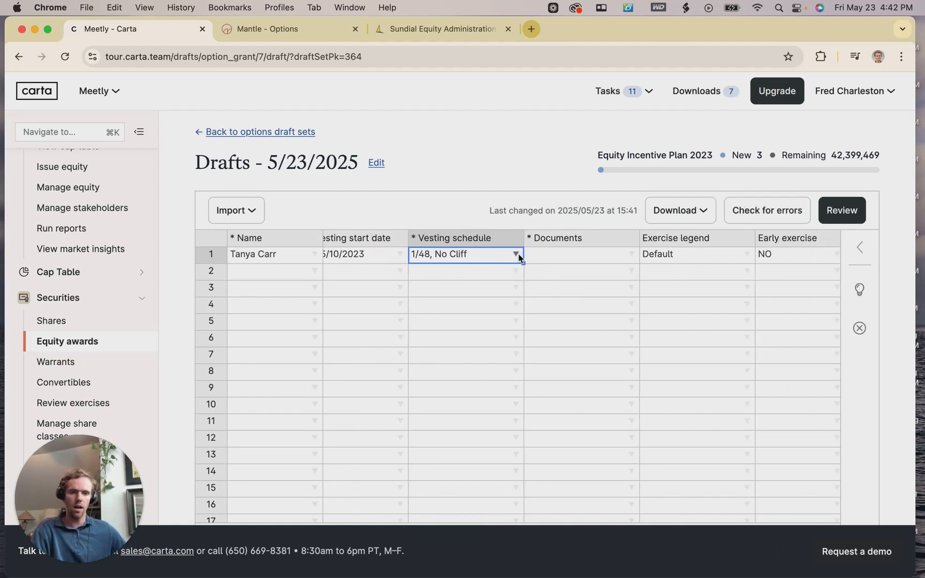
left_click(517, 254)
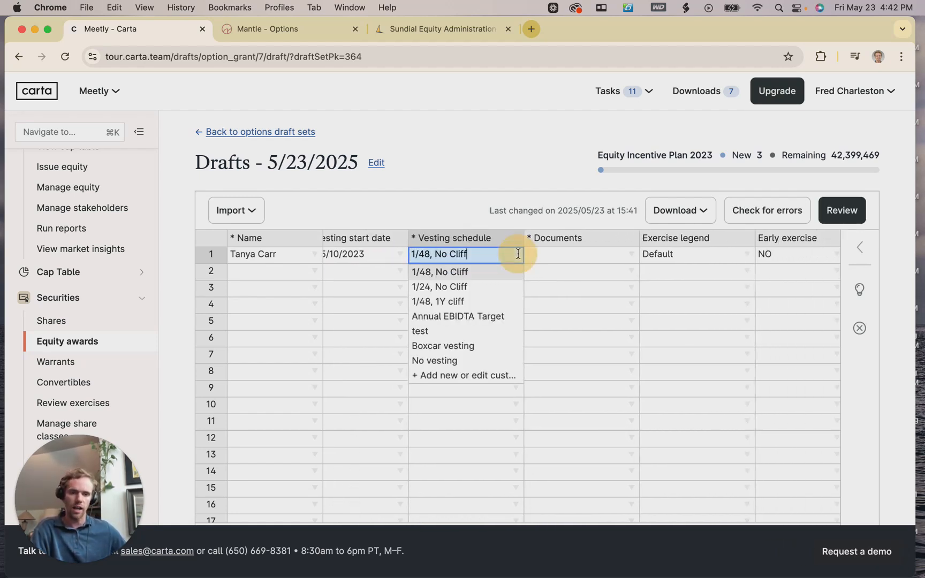
Start a one-time custom vesting schedule, scroll through its form, then close it unsaved.
left_click(475, 376)
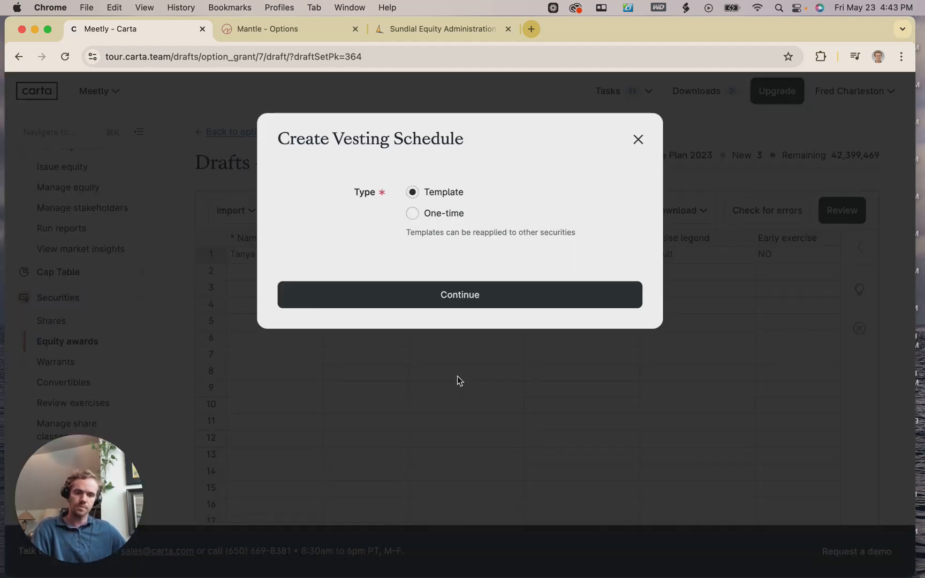
left_click(420, 220)
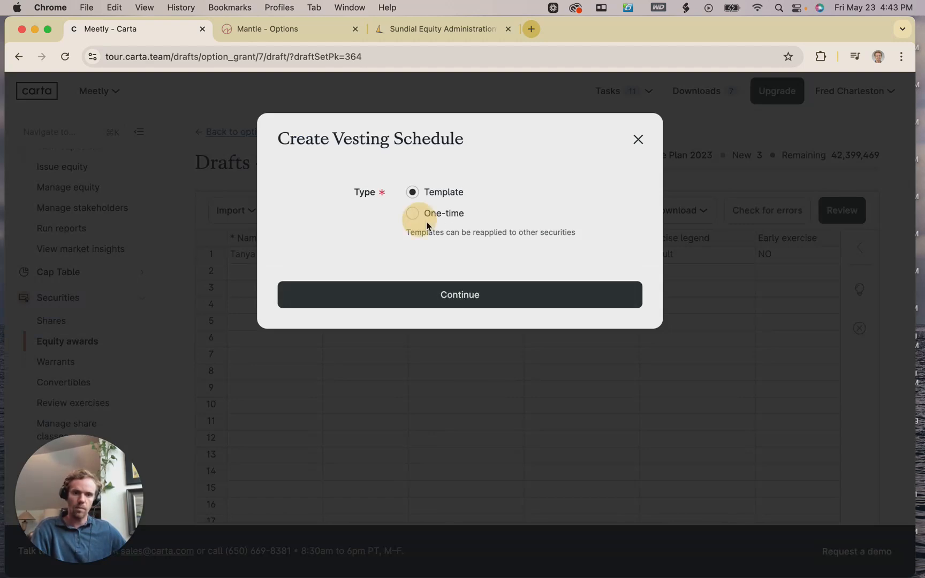
left_click(412, 213)
left_click(447, 294)
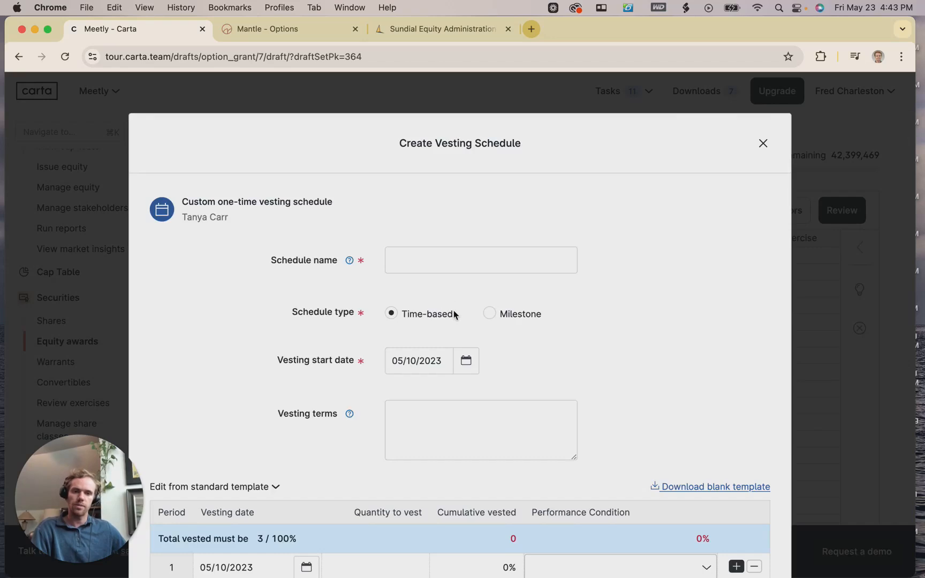
scroll(603, 227, "down", 3)
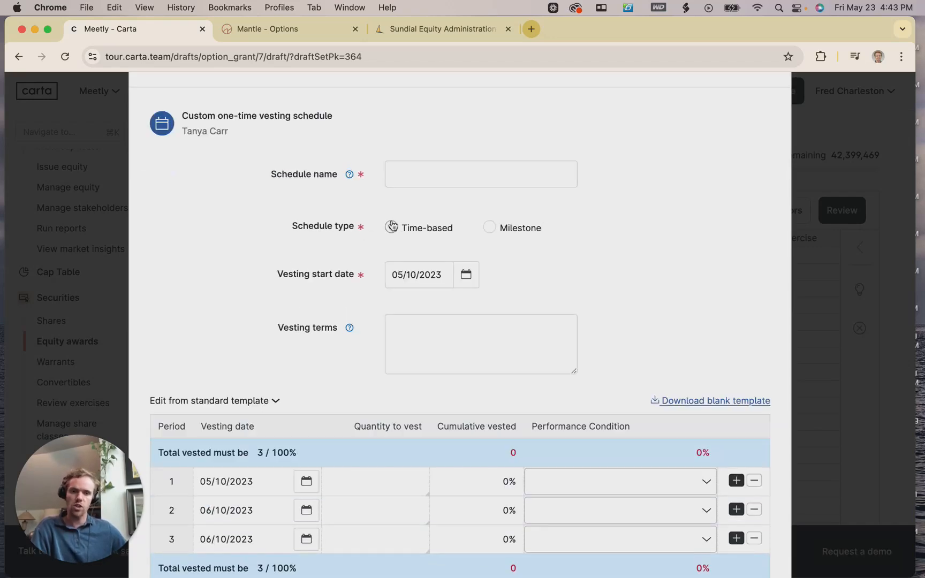
scroll(405, 218, "down", 1)
scroll(388, 202, "down", 3)
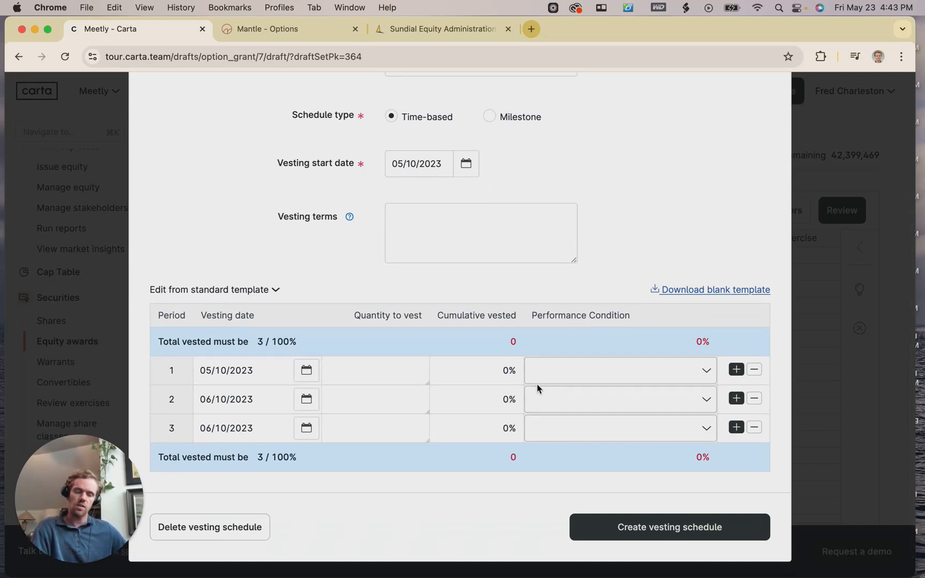
scroll(464, 393, "up", 3)
scroll(464, 386, "up", 2)
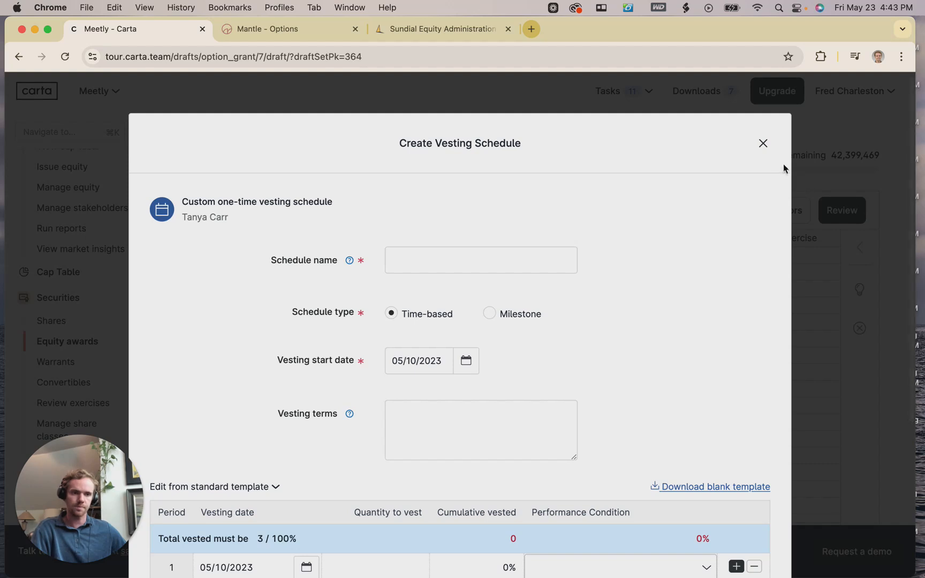
left_click(763, 144)
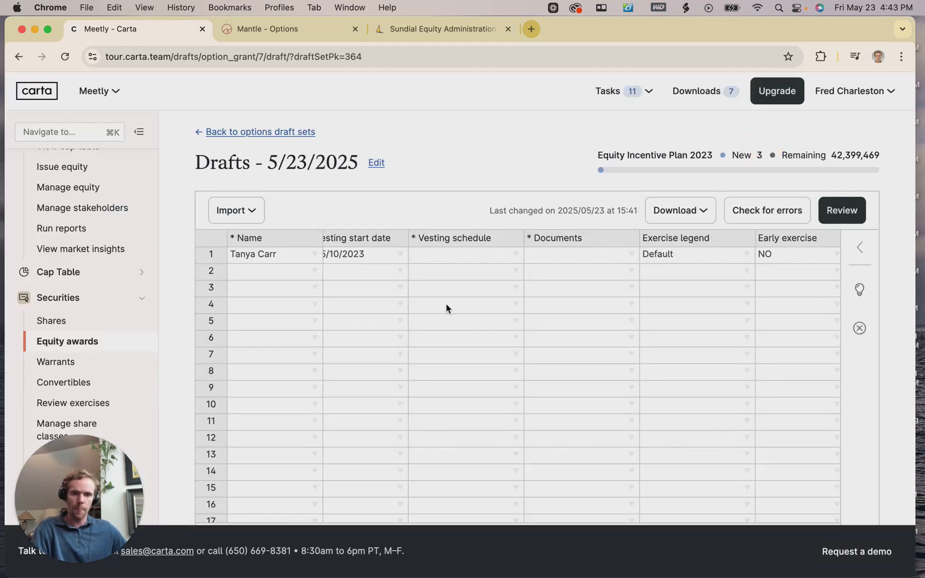
Give row 1 the 1/48, No Cliff vesting schedule and Equity Incentive Plan documents.
scroll(500, 266, "right", 2)
left_click(498, 255)
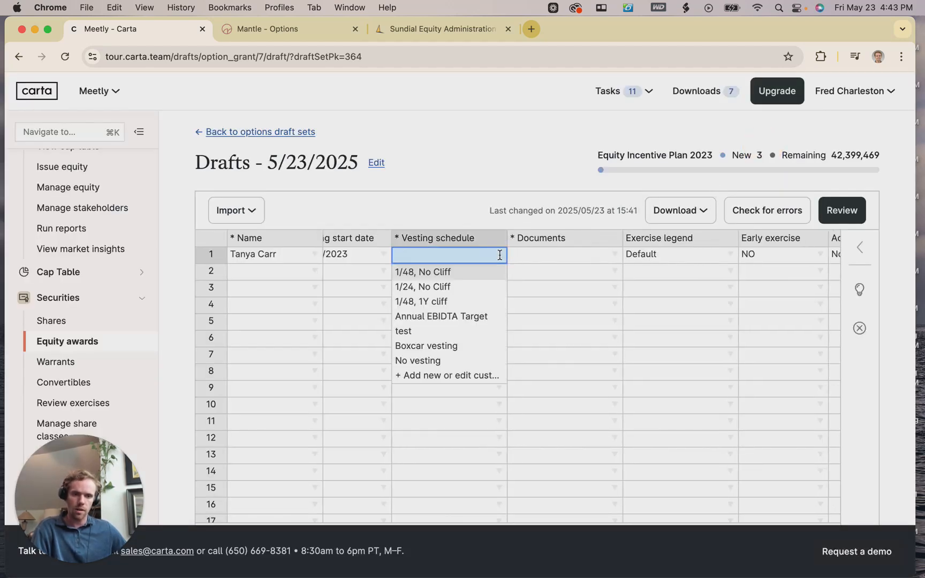
left_click(448, 274)
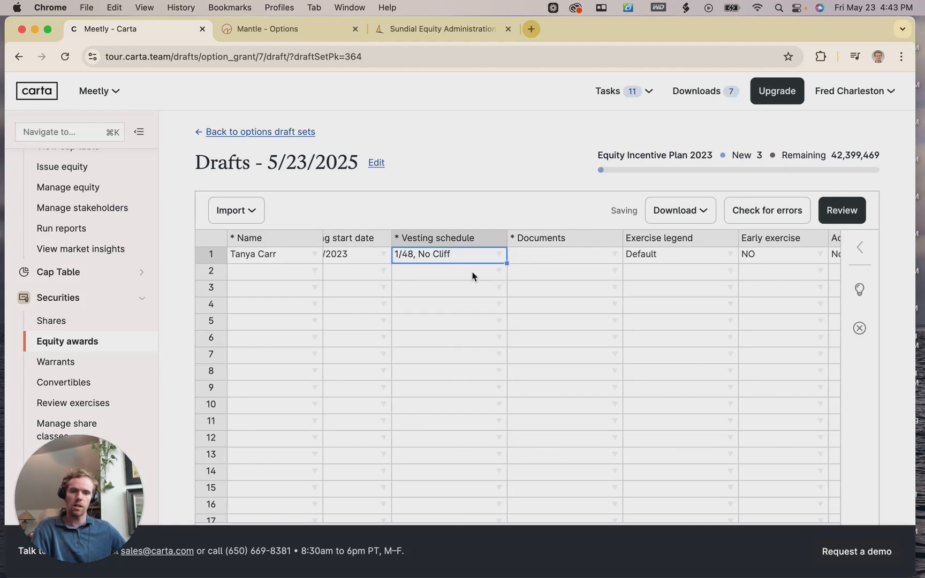
scroll(497, 274, "right", 5)
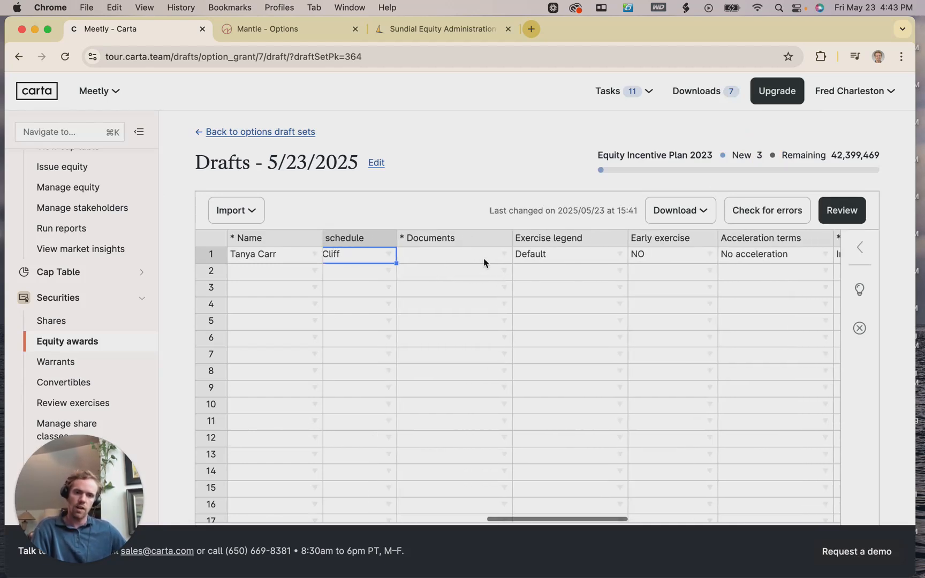
left_click(504, 255)
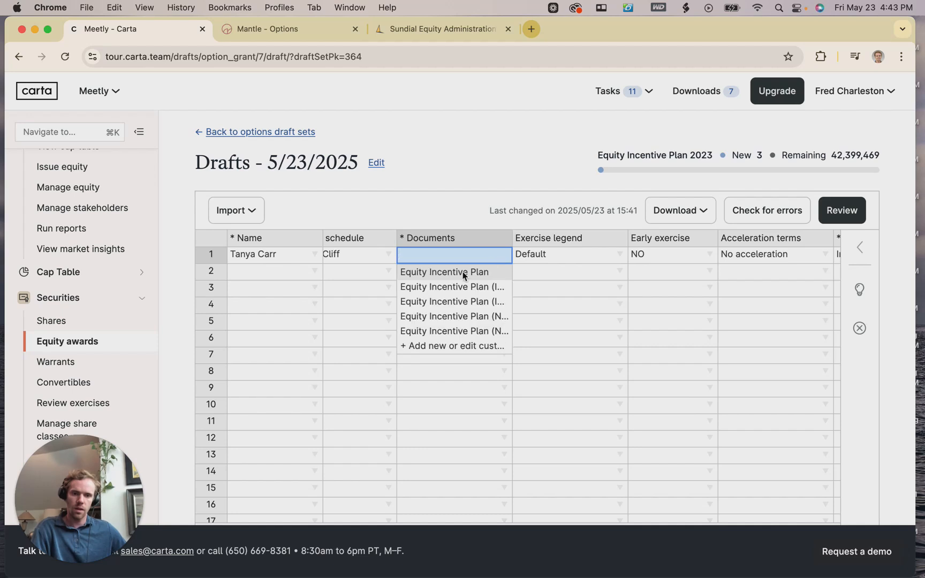
left_click(540, 283)
Scroll through the remaining columns of row 1 to check the draft grant.
scroll(540, 280, "right", 5)
scroll(534, 279, "right", 8)
scroll(534, 281, "right", 12)
scroll(534, 280, "right", 6)
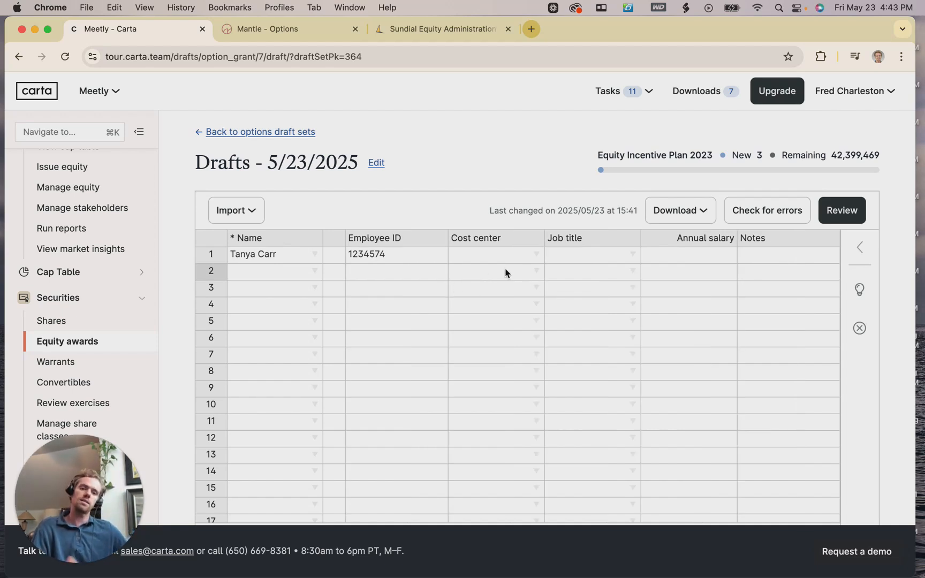
scroll(507, 272, "left", 2)
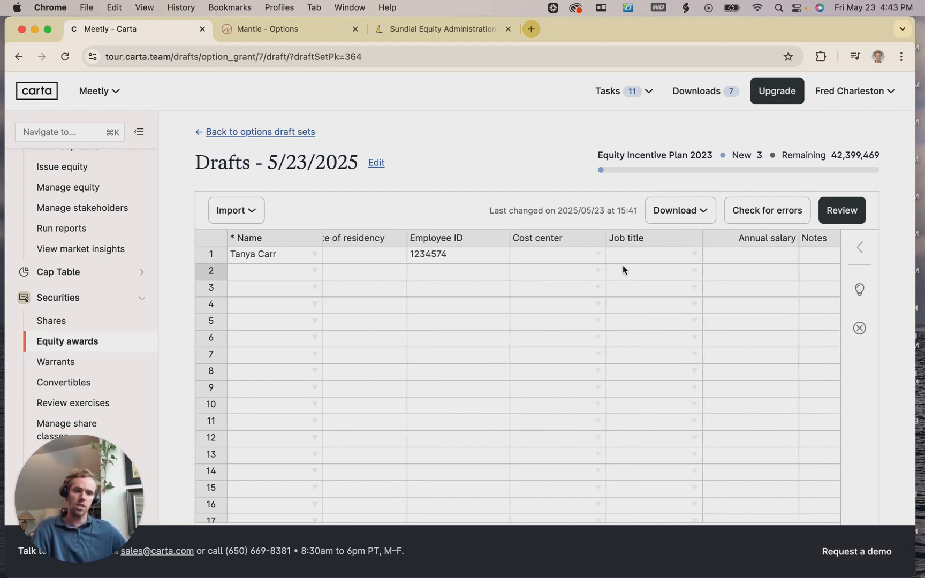
scroll(621, 271, "right", 1)
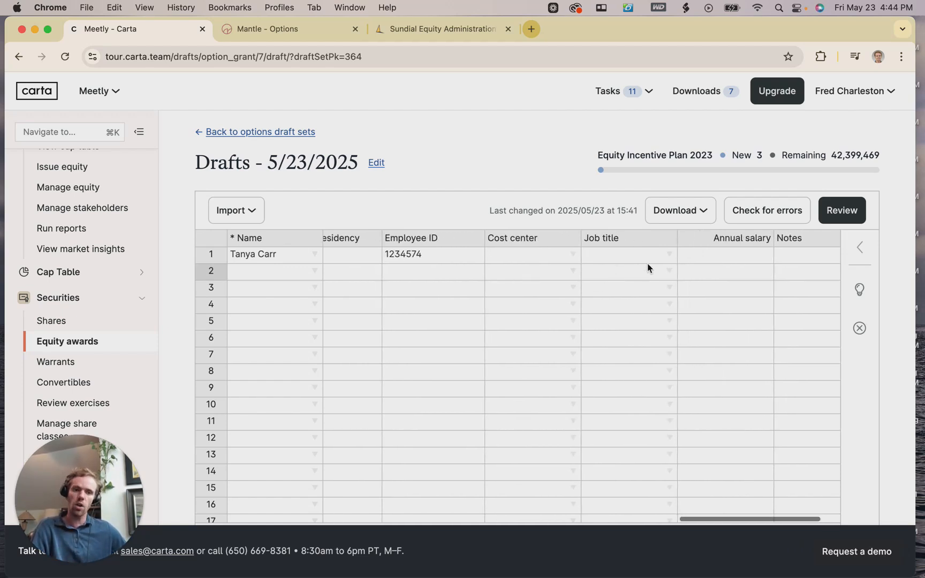
scroll(646, 265, "right", 1)
scroll(530, 263, "left", 2)
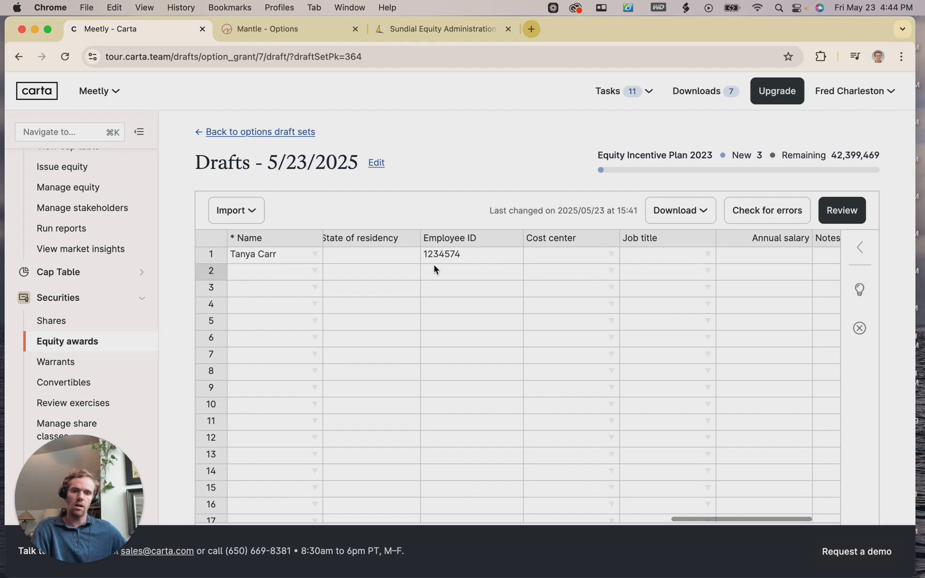
scroll(435, 265, "left", 1)
scroll(436, 264, "right", 4)
scroll(706, 248, "left", 5)
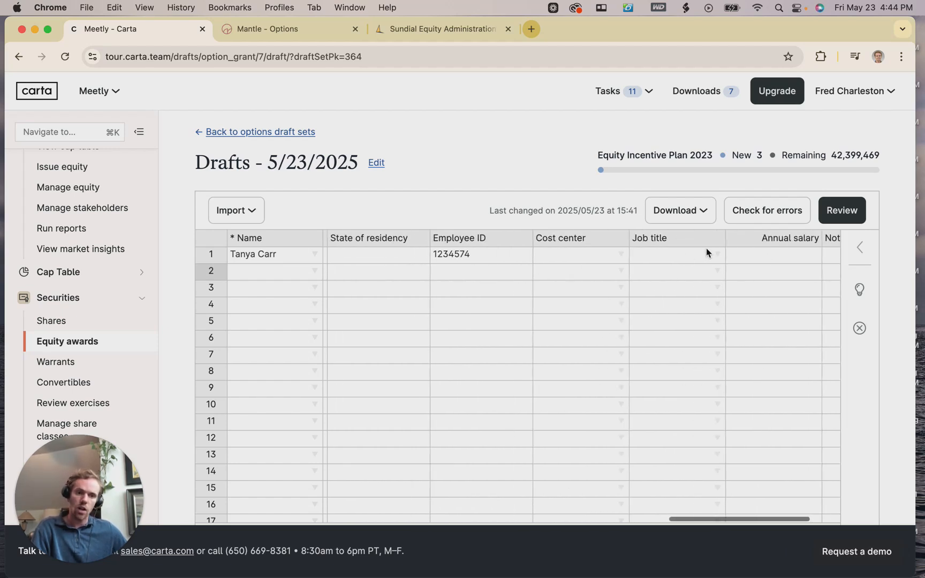
scroll(521, 260, "left", 3)
scroll(492, 284, "left", 5)
scroll(492, 284, "right", 5)
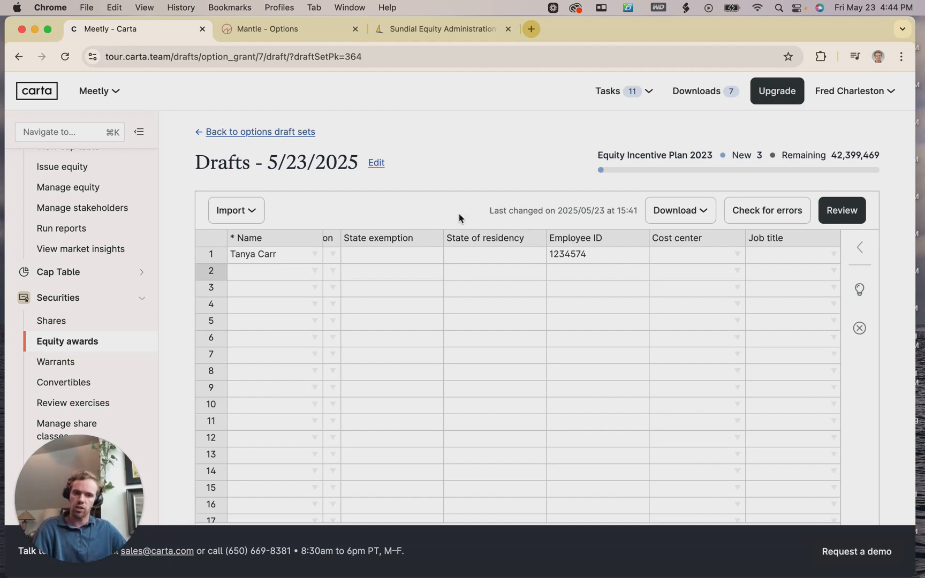
scroll(593, 283, "right", 5)
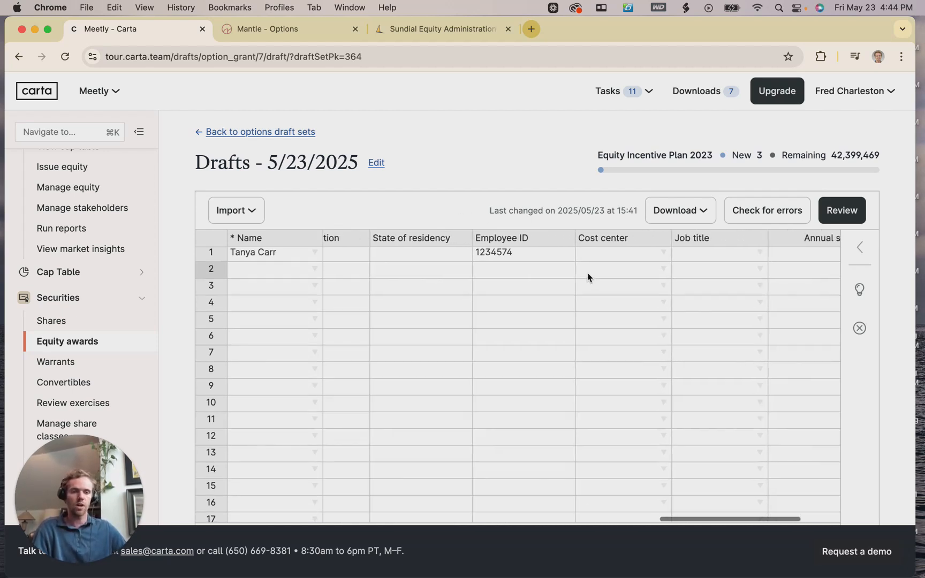
scroll(591, 274, "down", 1)
scroll(591, 274, "right", 3)
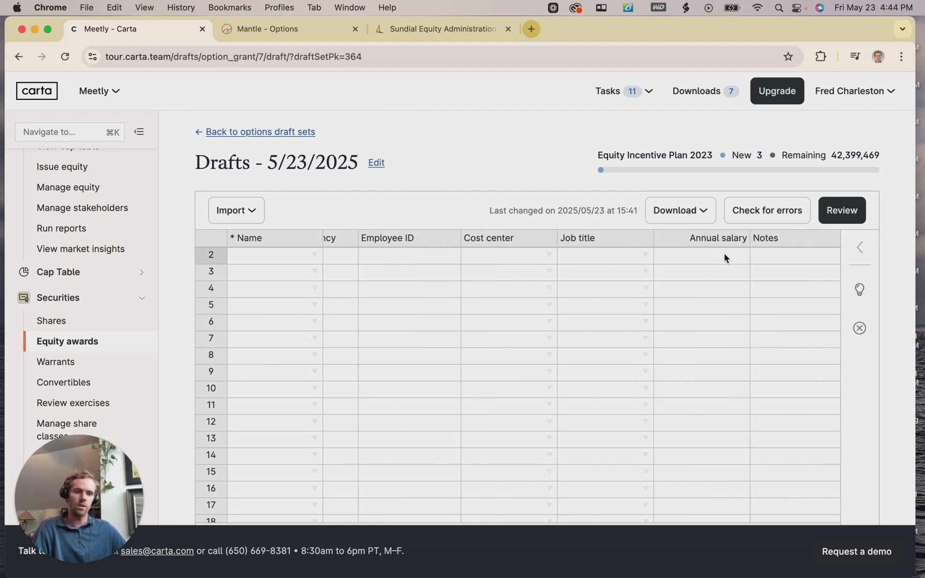
Open the Review Option Grants summary showing 3 new options in 1 grant to 1 recipient.
left_click(862, 220)
scroll(502, 291, "down", 4)
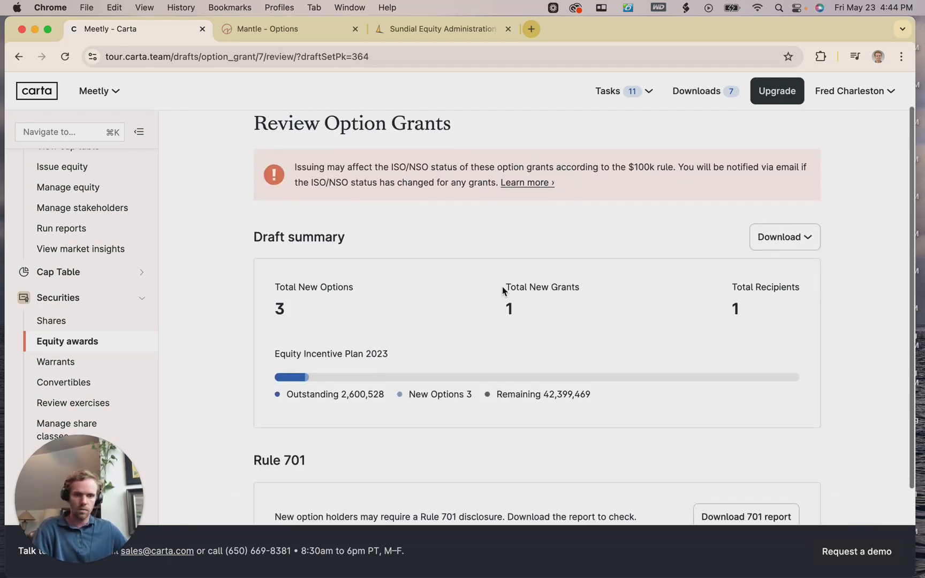
scroll(502, 291, "up", 4)
scroll(502, 291, "down", 3)
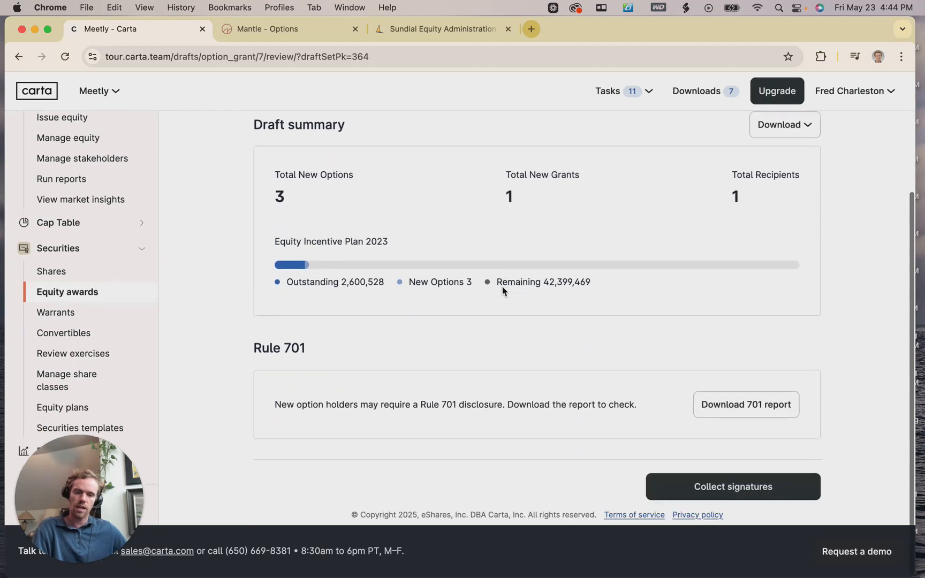
scroll(495, 287, "up", 3)
scroll(496, 287, "up", 1)
scroll(496, 287, "down", 3)
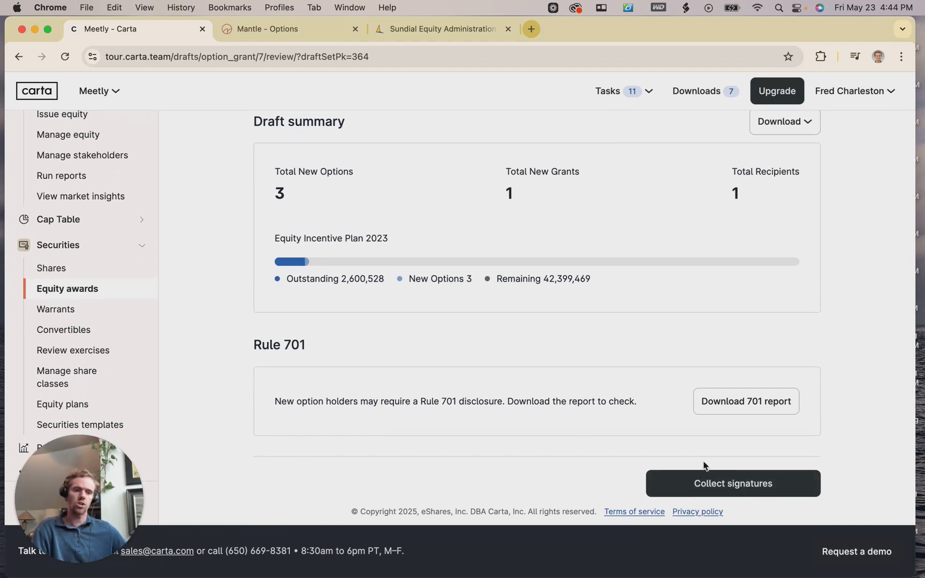
Collect signatures on the grant, reaching the 'All set! What's next?' confirmation page.
left_click(729, 484)
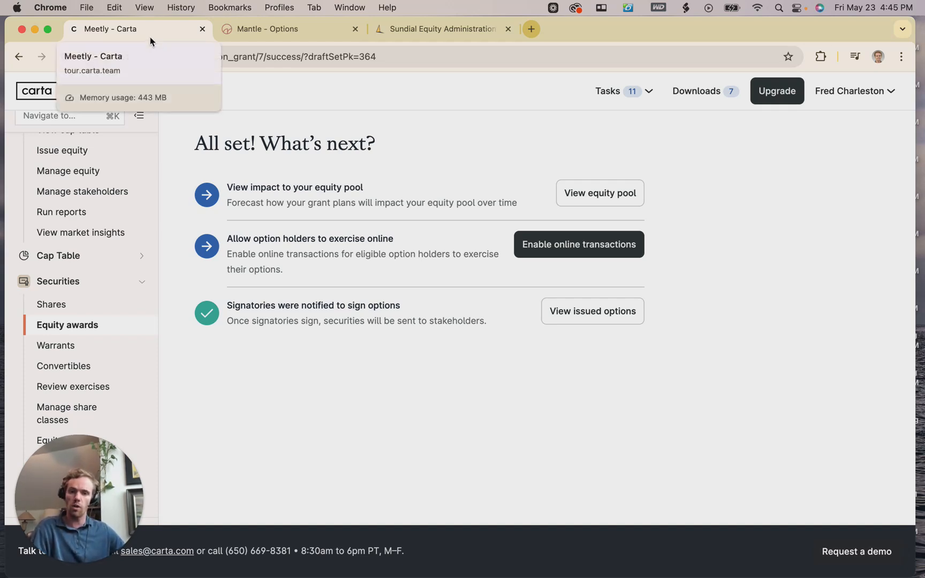
scroll(113, 233, "down", 1)
scroll(112, 234, "up", 2)
scroll(112, 234, "down", 5)
scroll(112, 234, "up", 5)
scroll(112, 233, "down", 1)
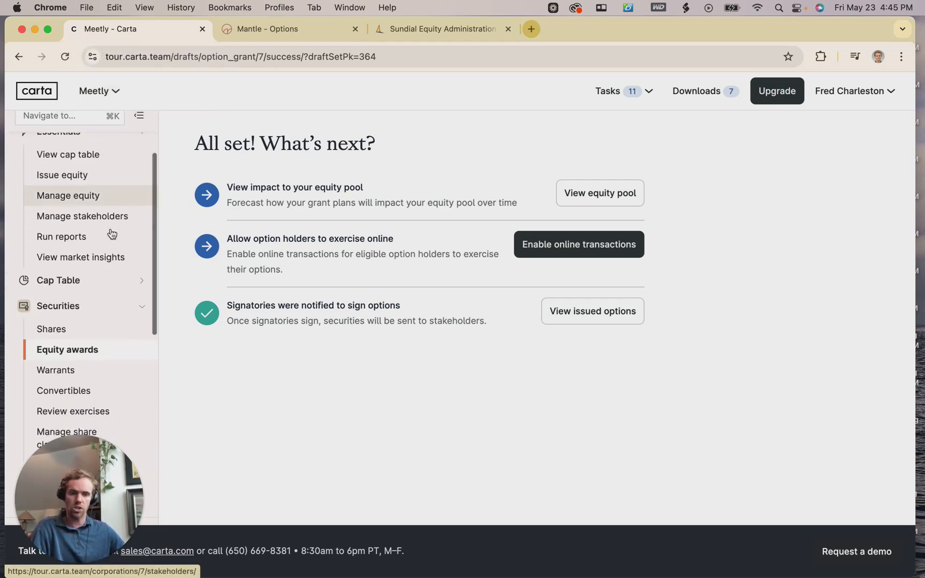
scroll(113, 199, "up", 1)
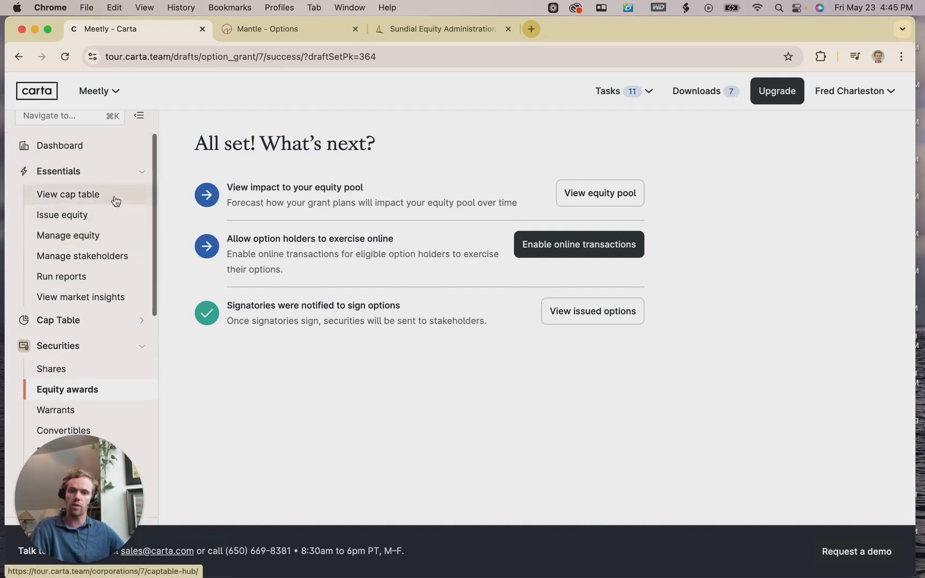
key("ctrl+Tab")
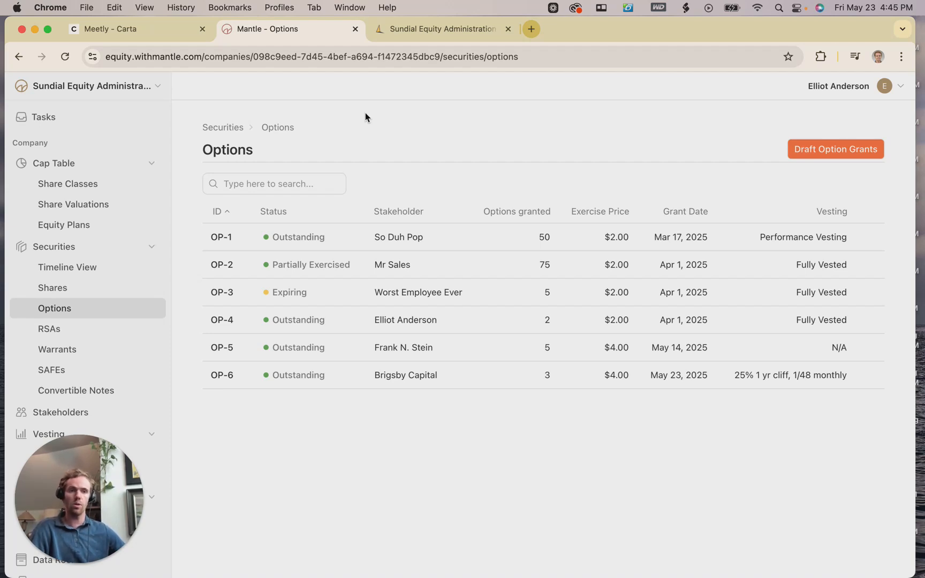
After comparing with Mantle's options list, switch to the Sundial Equity Administration home page.
left_click(421, 35)
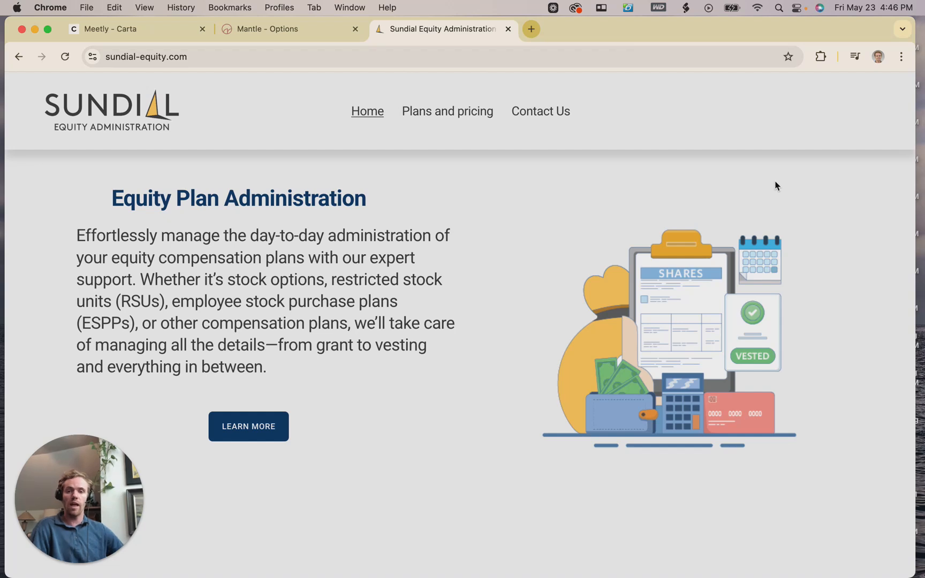